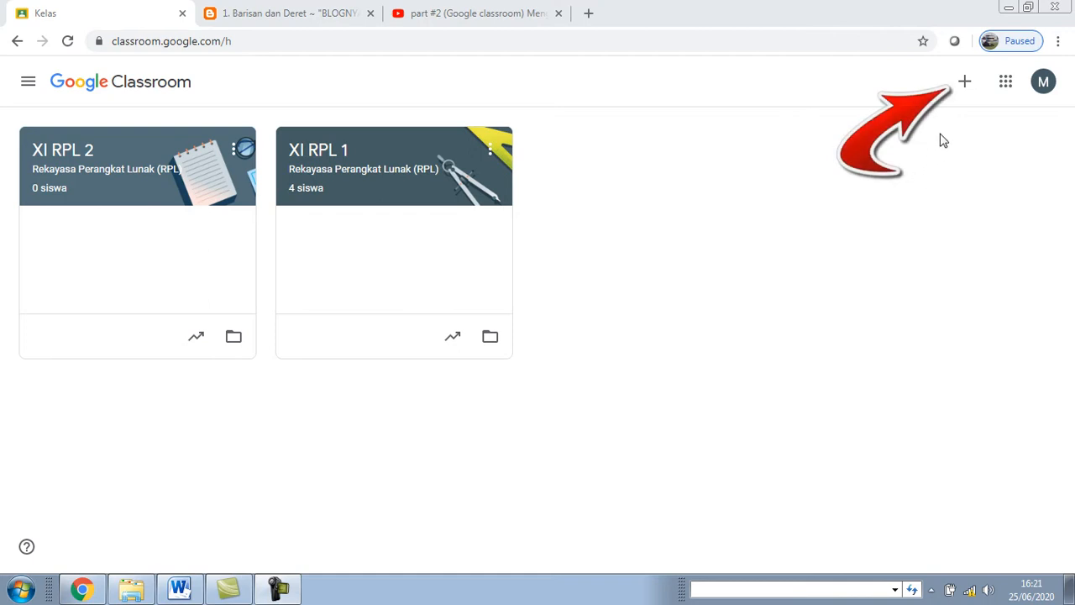
Start creating a new class and accept the declaration that Classroom is not being used at a school with students
click(964, 84)
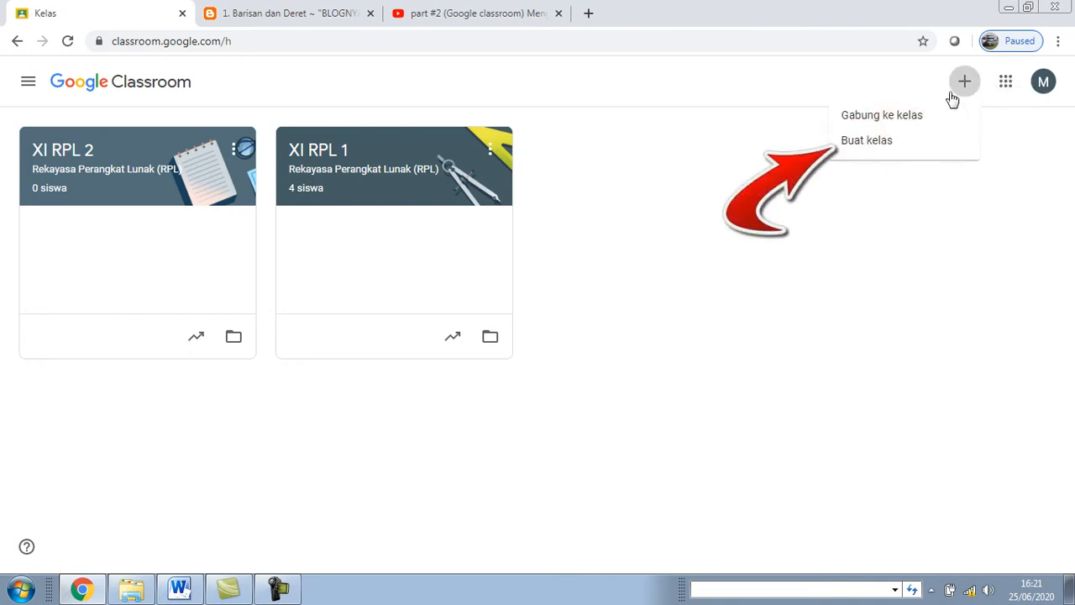
click(883, 143)
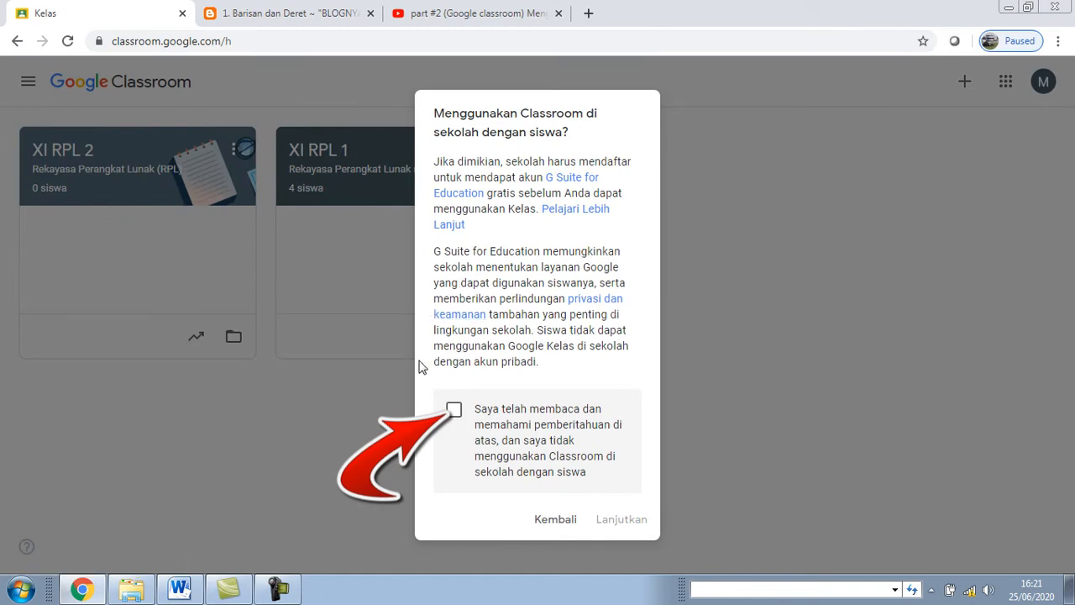
click(451, 415)
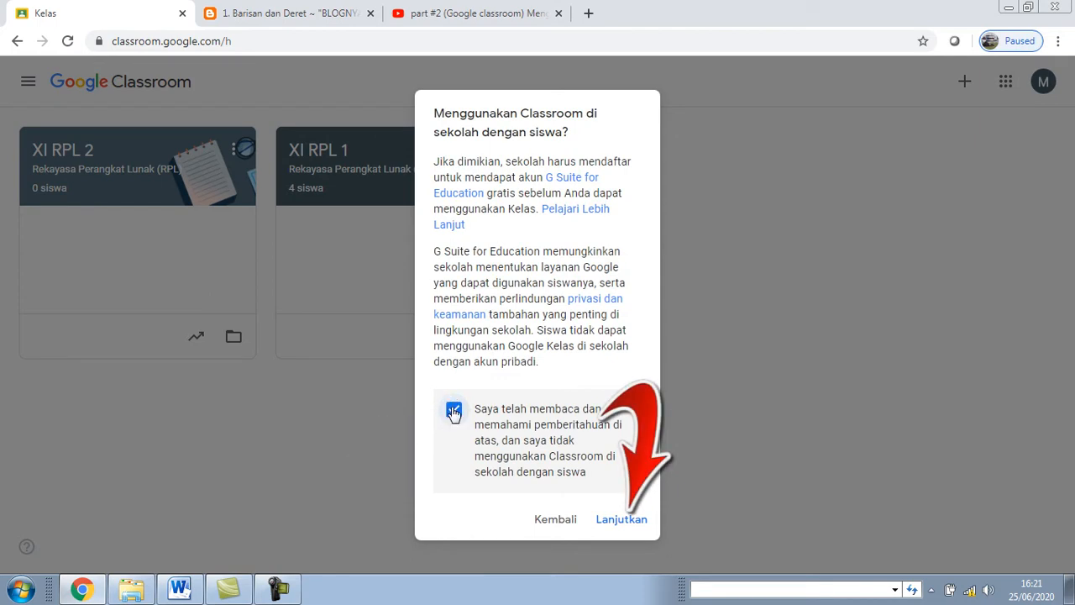
click(619, 522)
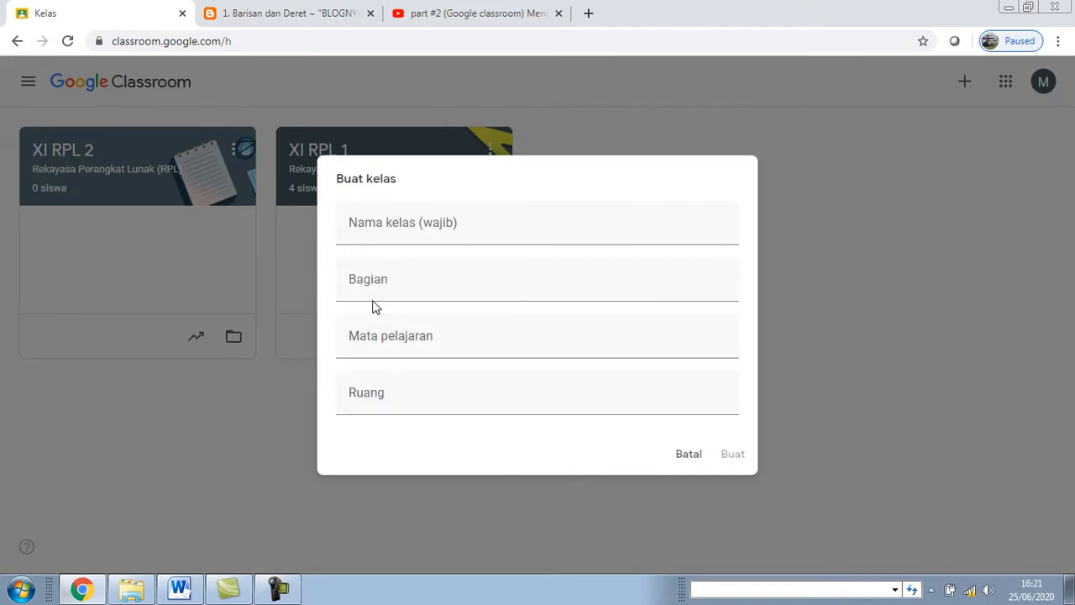
Name the new class "X RPL 1" and set its section to "Semester Ganjil 2020/2021"
click(366, 228)
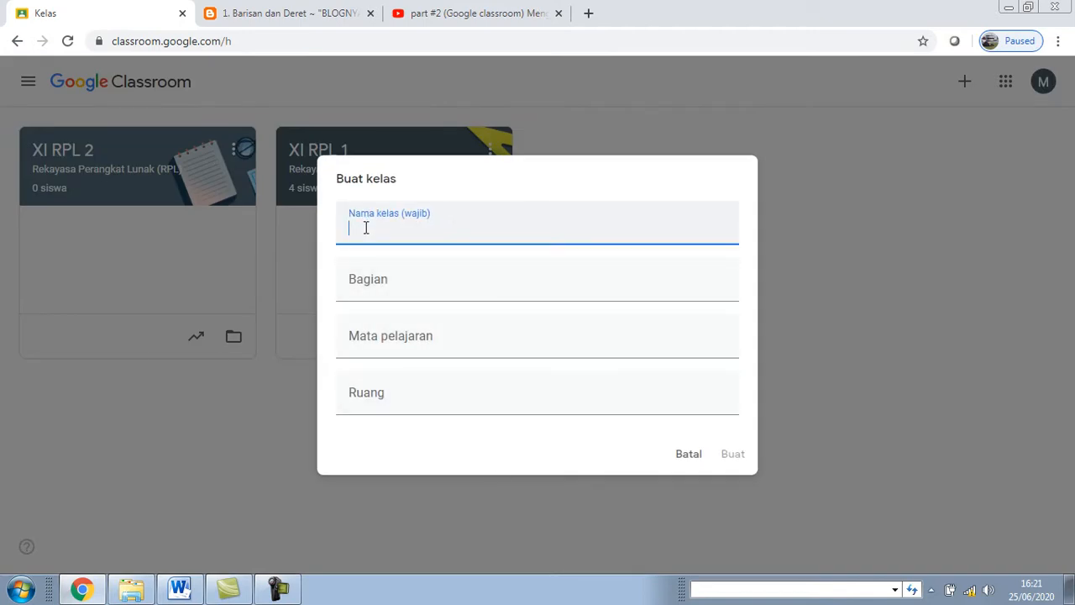
text(X RPL 1)
click(358, 285)
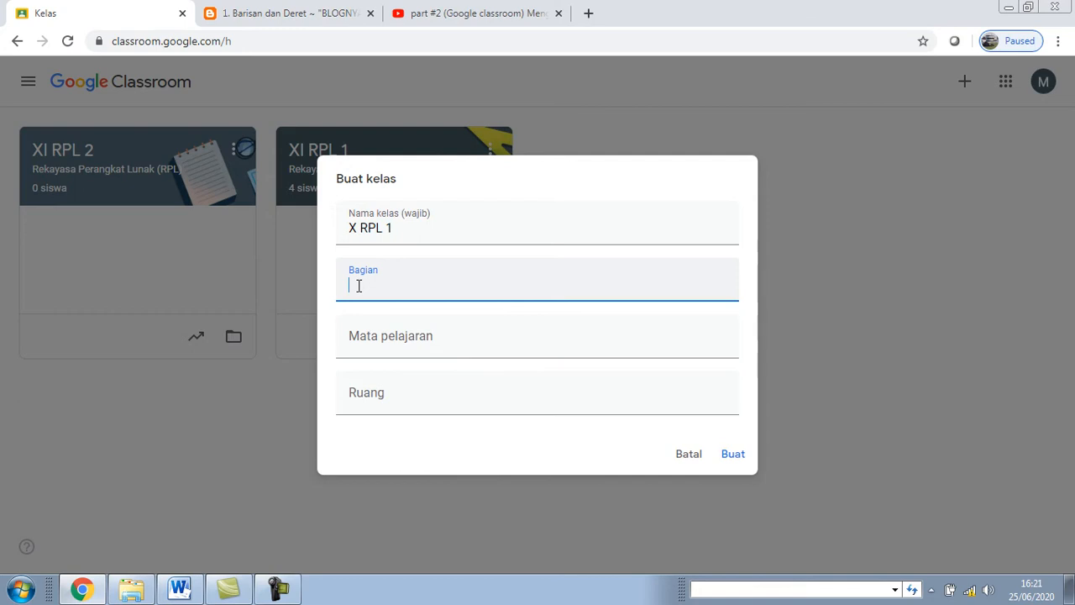
text(Semester Ganj)
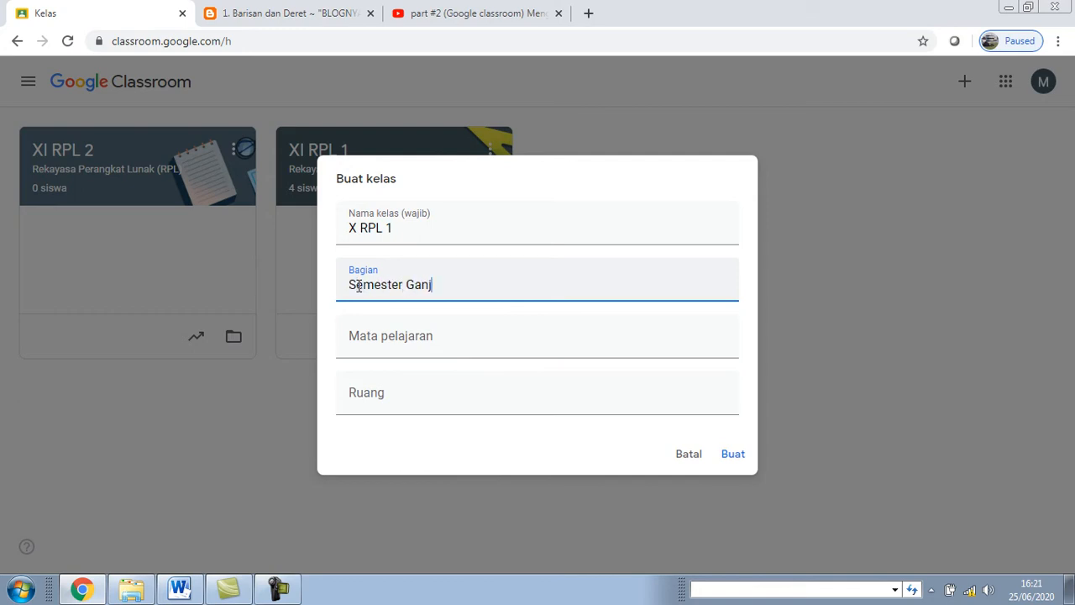
text(il 2020/2021)
Set the subject to "Pemrograman Dasar" and the room to "maya", and create the class
click(351, 331)
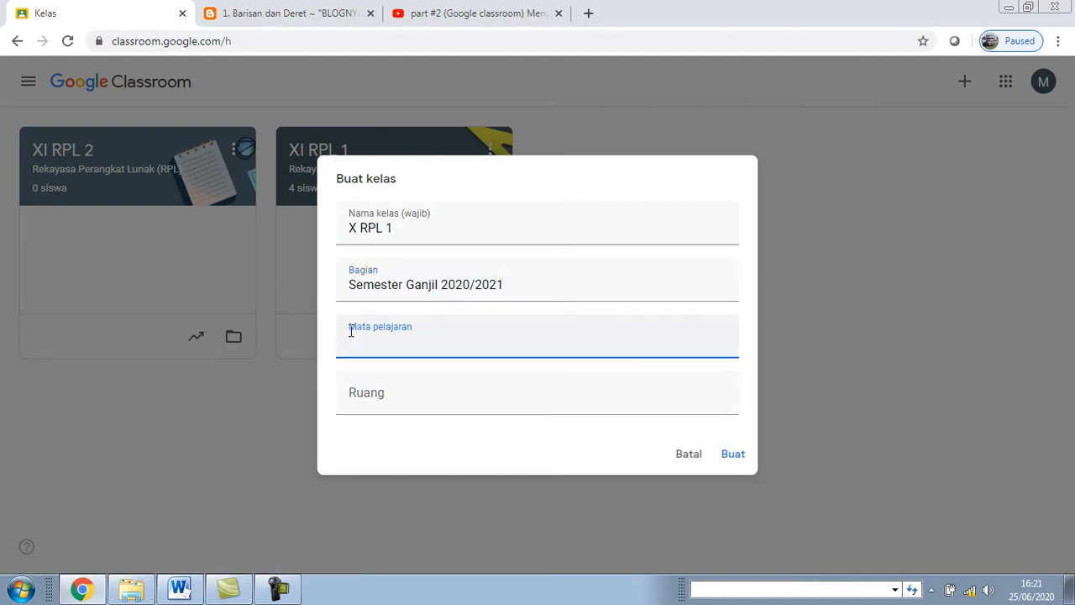
text(Pemrograman D)
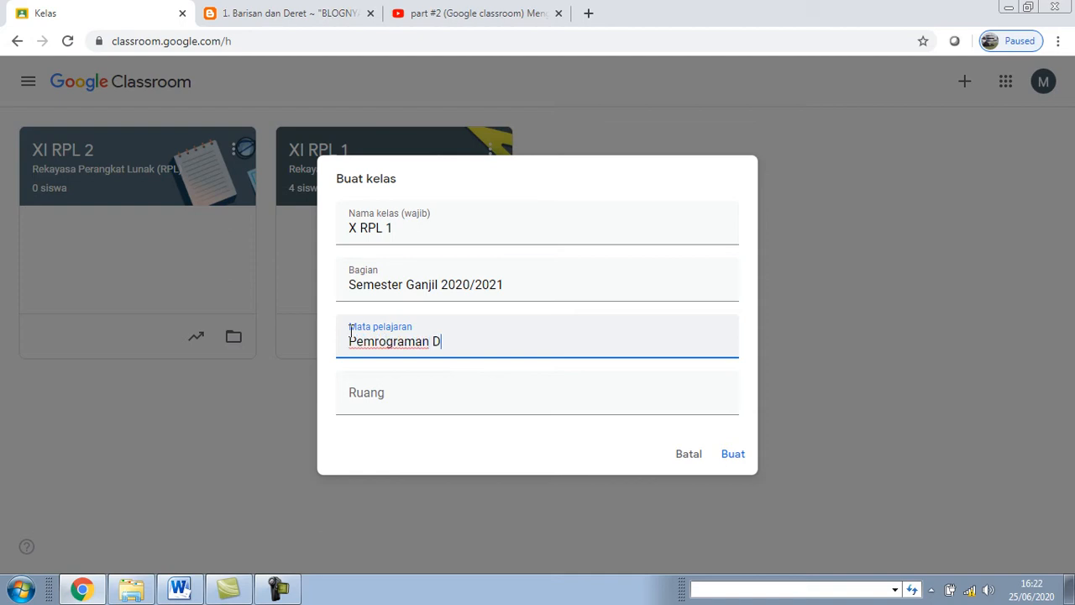
text(asae)
key(BackSpace)
text(r)
click(362, 398)
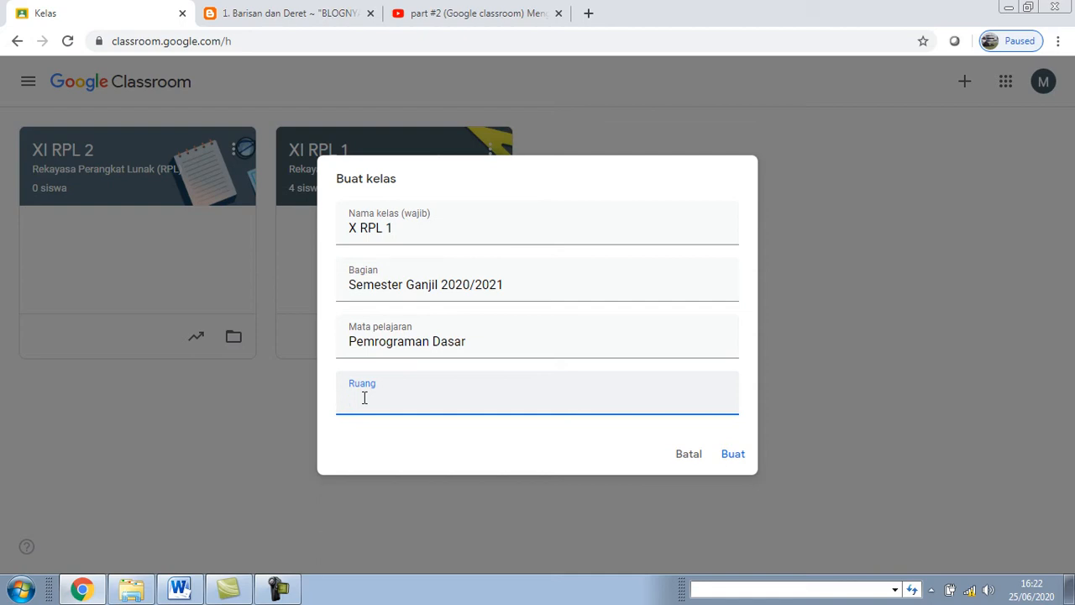
text(maya)
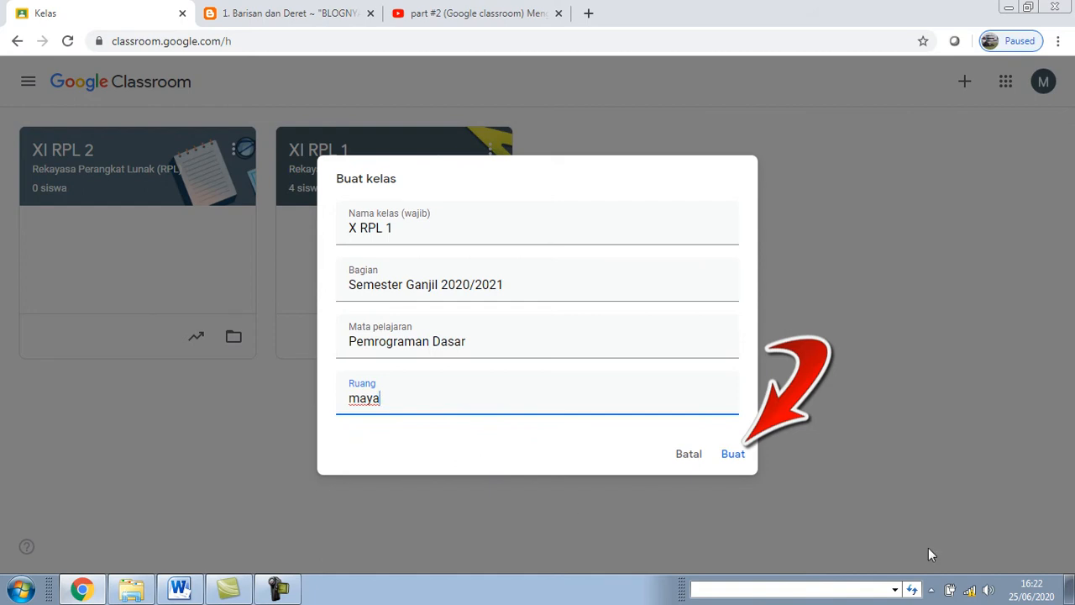
click(733, 455)
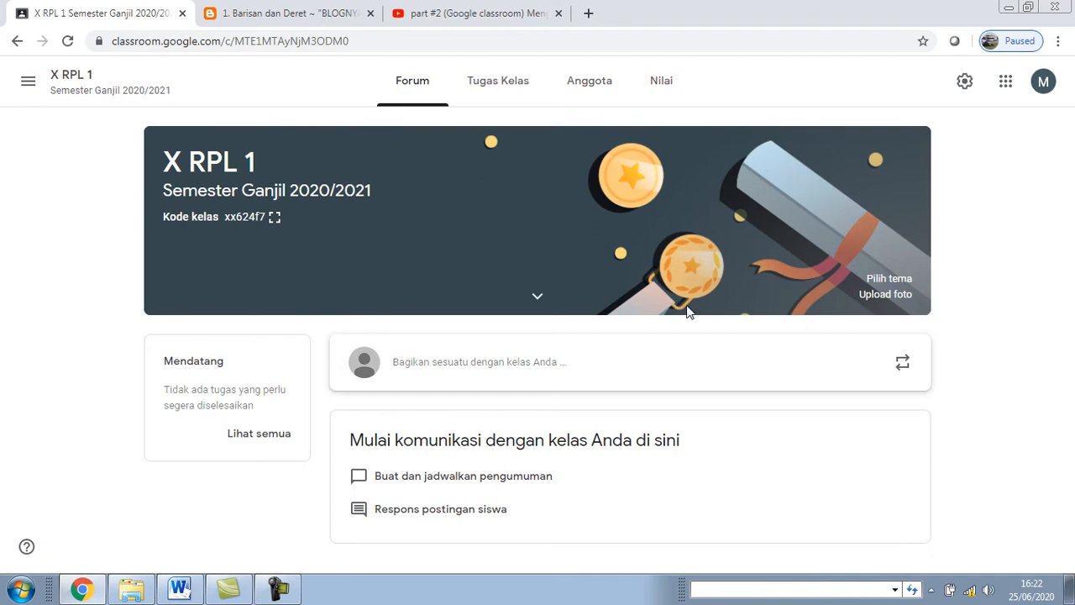
Apply the orange breakfast image from the General gallery as the class theme
click(891, 280)
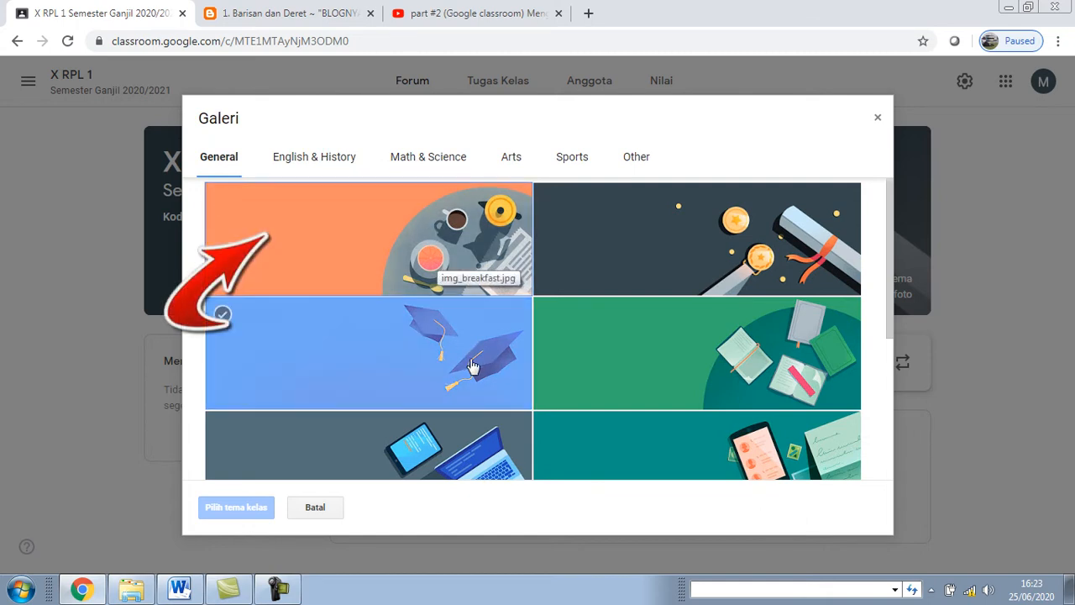
click(397, 262)
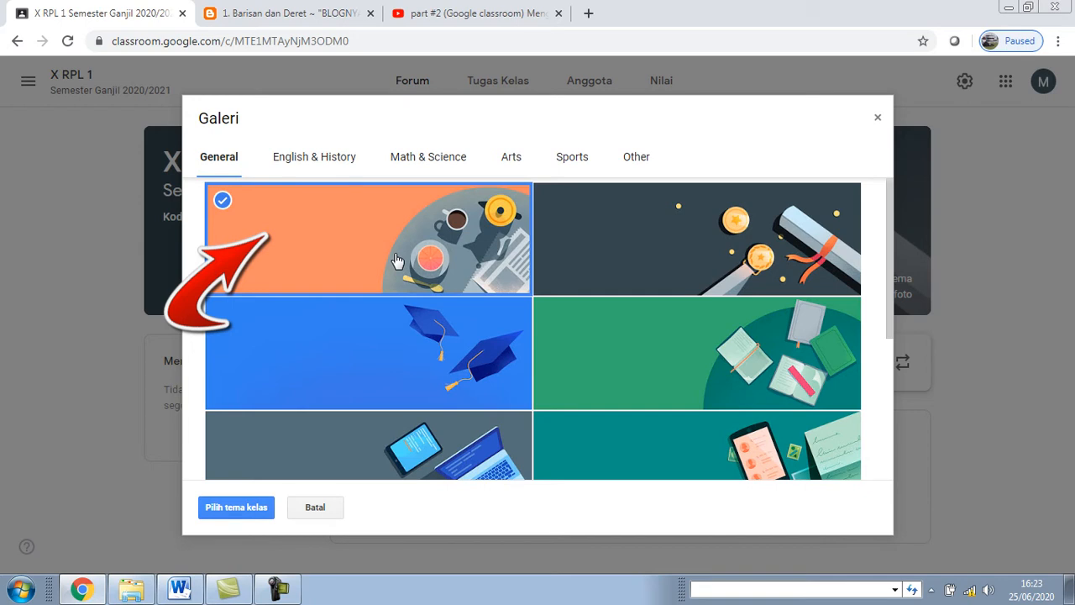
click(252, 514)
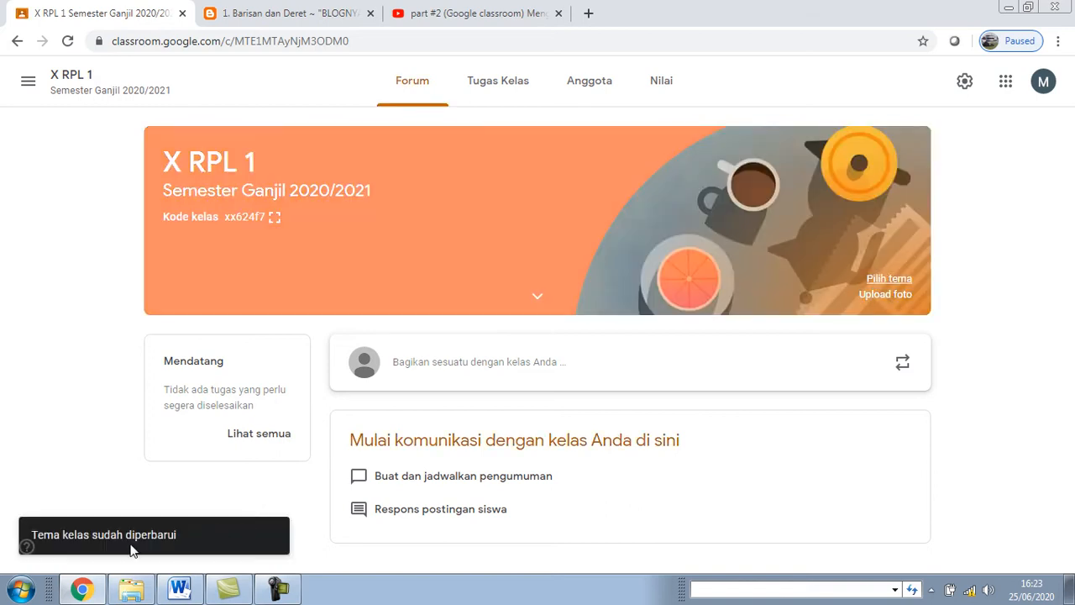
From the class overview, start a copy of the X RPL 1 class and name it "X RPL 2"
click(38, 93)
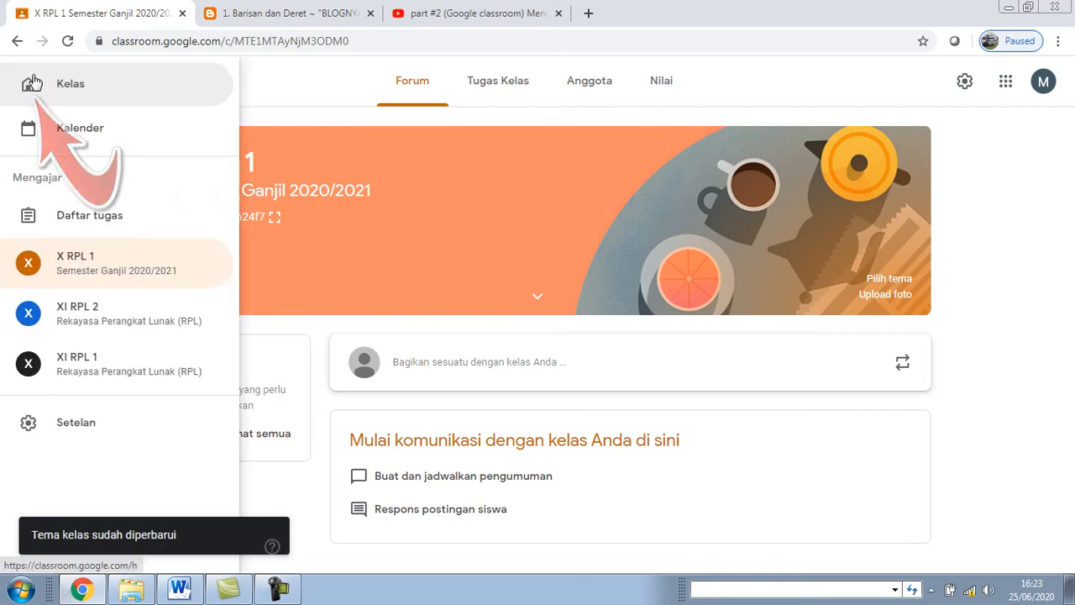
click(87, 93)
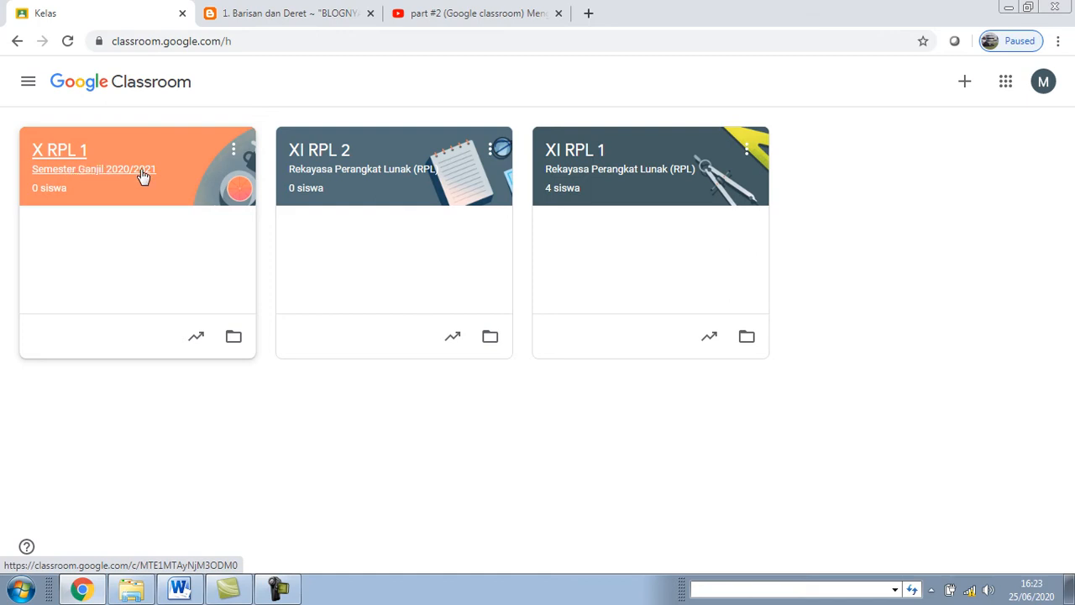
click(235, 154)
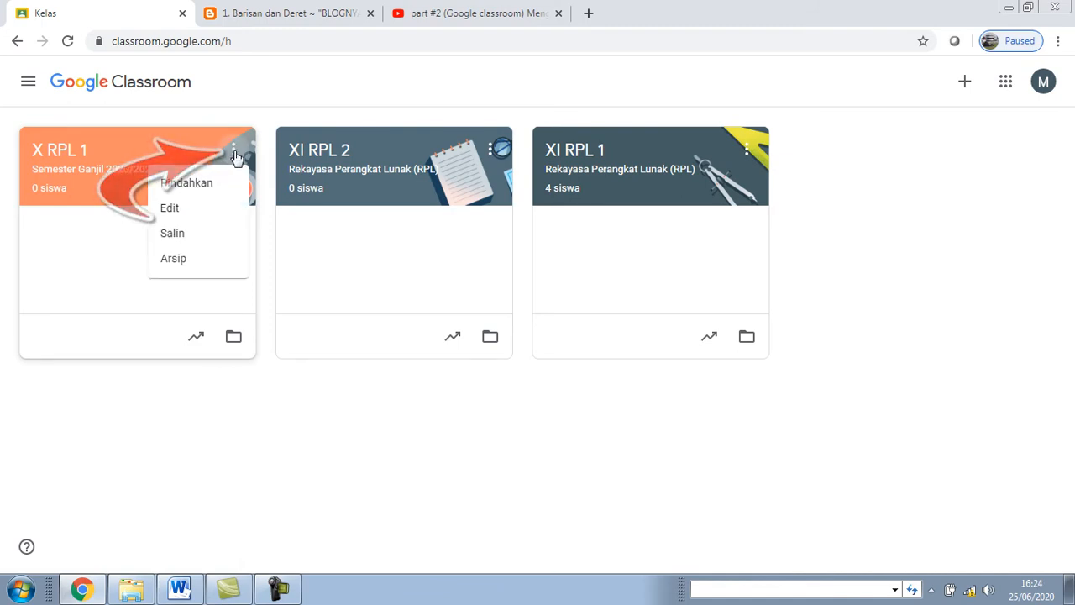
click(183, 236)
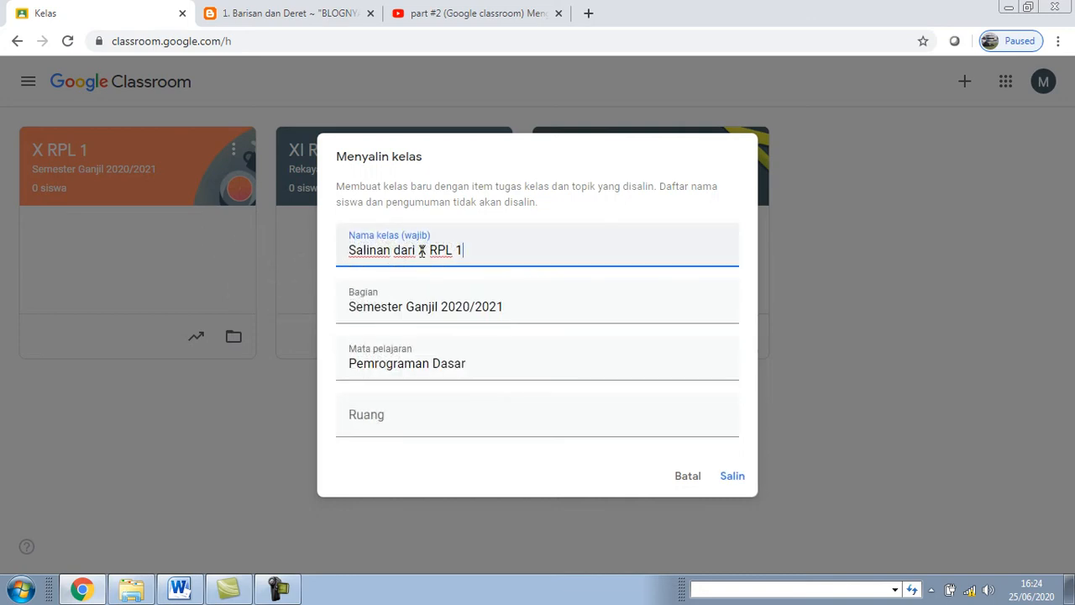
drag(420, 251, 326, 261)
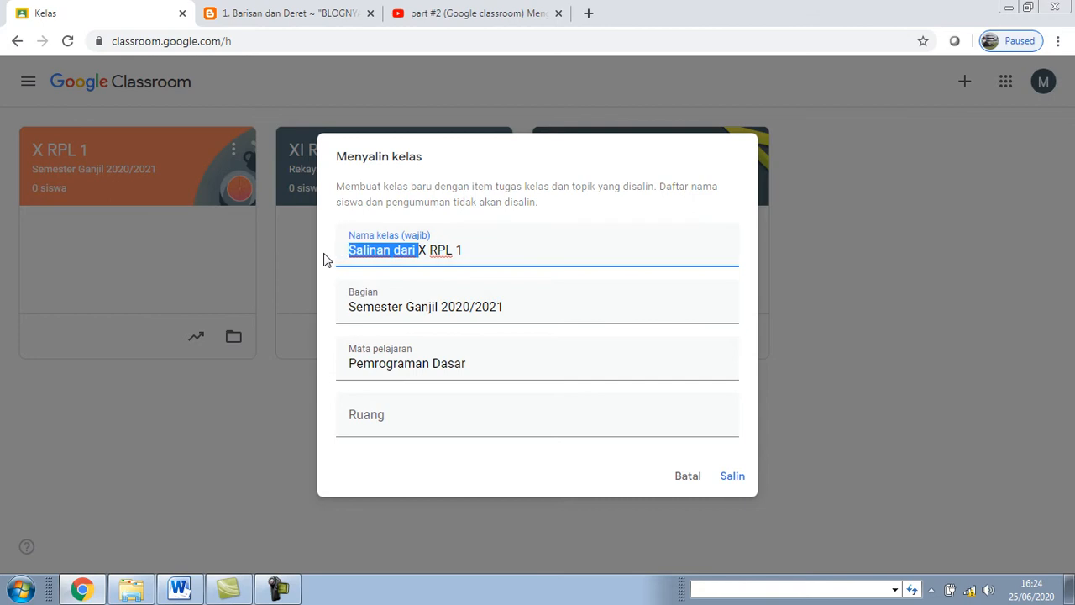
key(BackSpace)
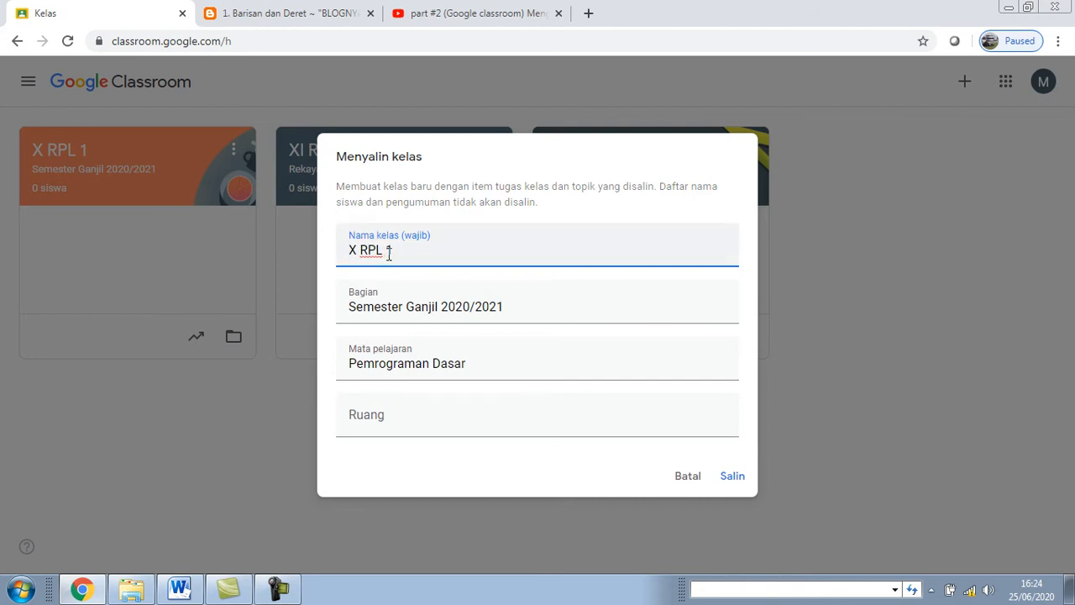
drag(389, 255, 399, 255)
text(2)
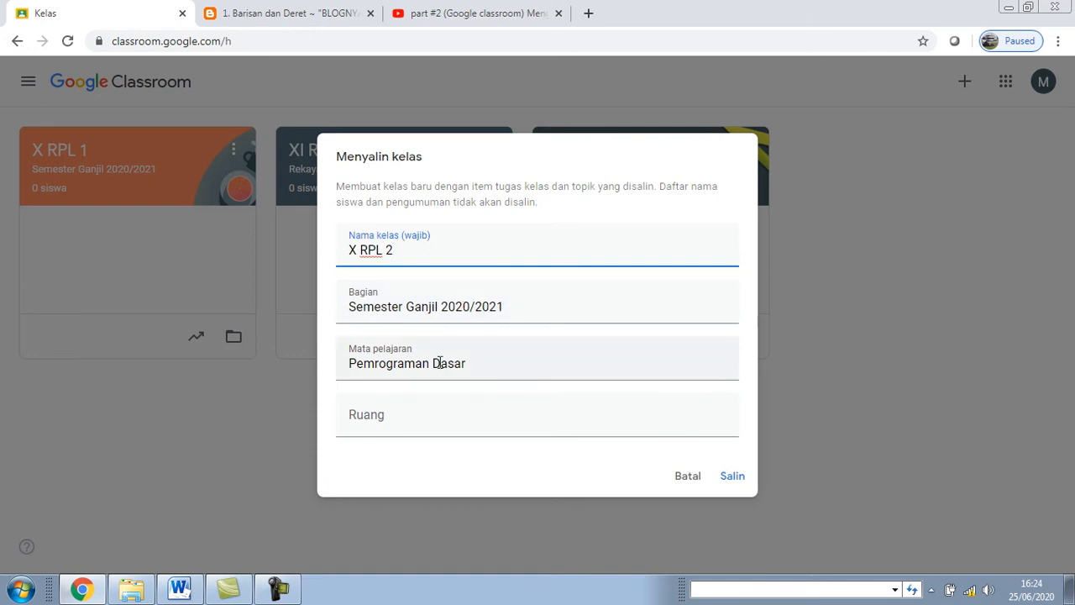
click(376, 425)
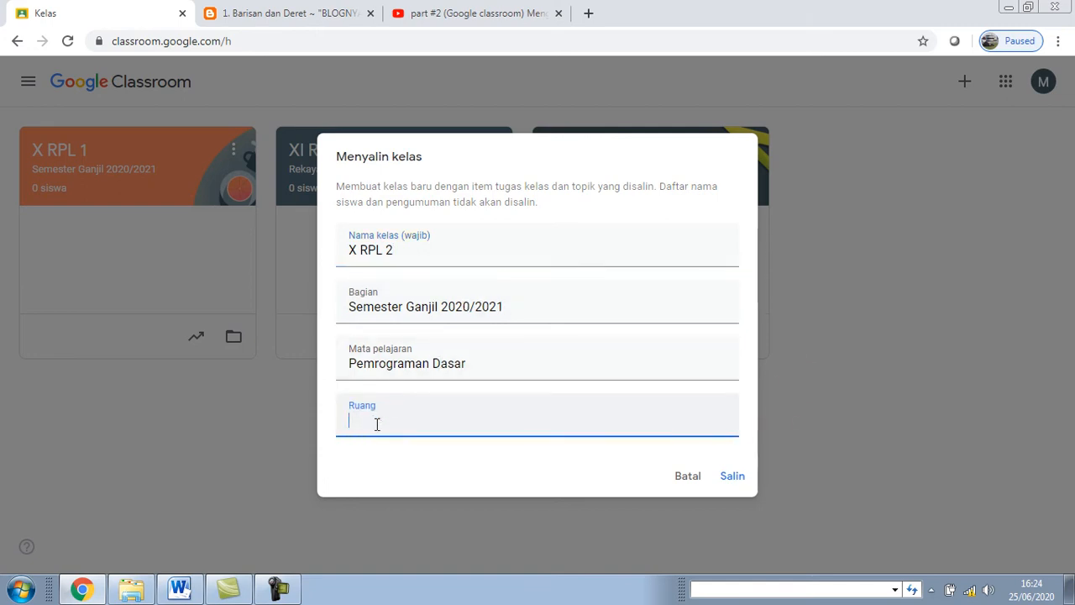
text(maya)
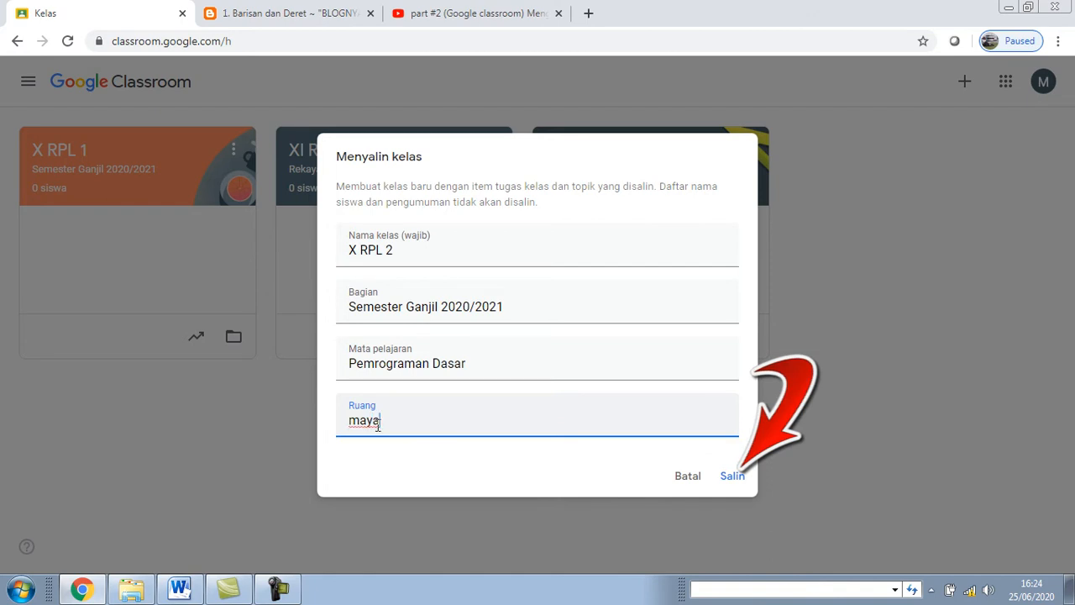
drag(378, 425, 321, 440)
key(BackSpace)
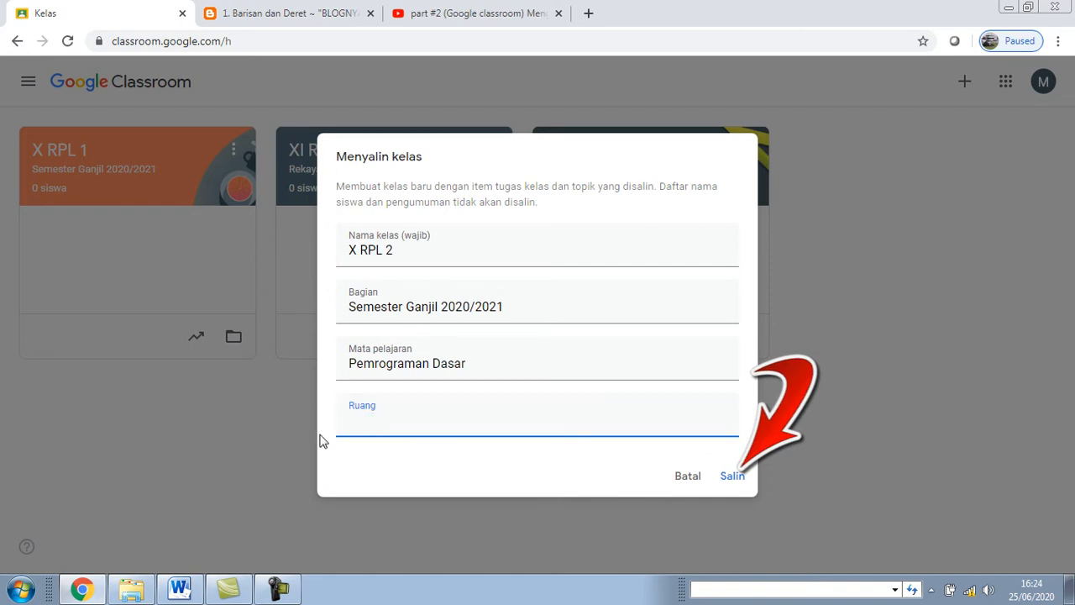
Create the X RPL 2 class from the completed copy form
click(732, 477)
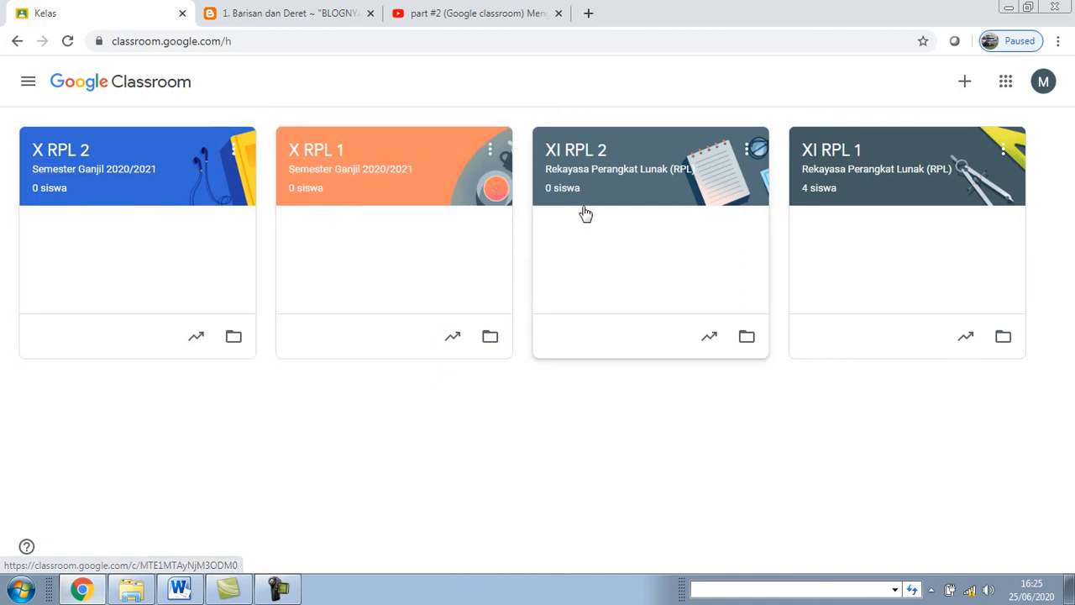
Start a copy of the X RPL 2 class and name it "X NKN 1"
click(234, 154)
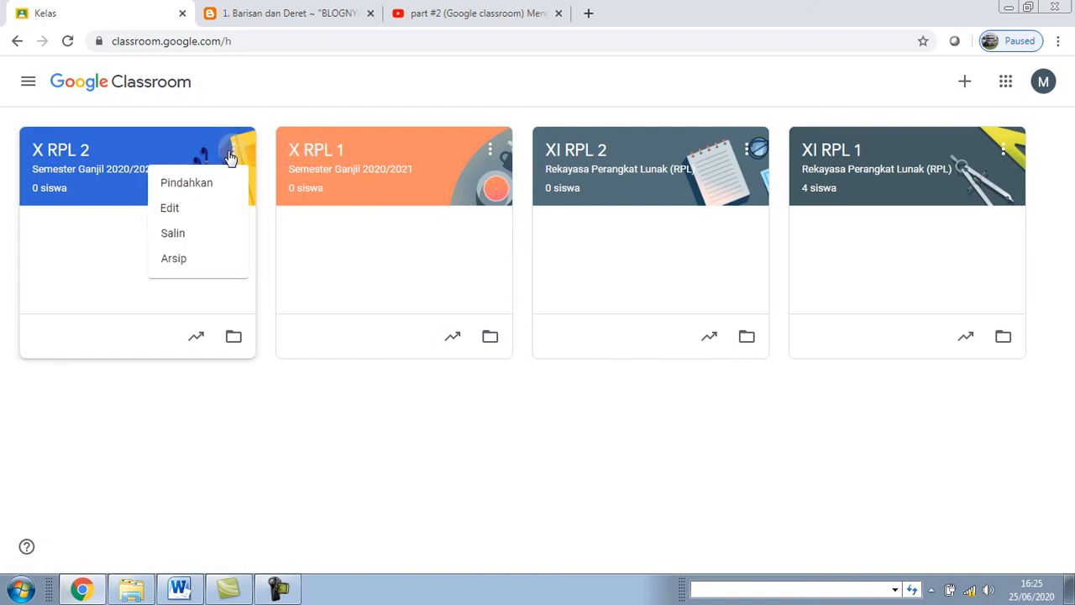
click(188, 240)
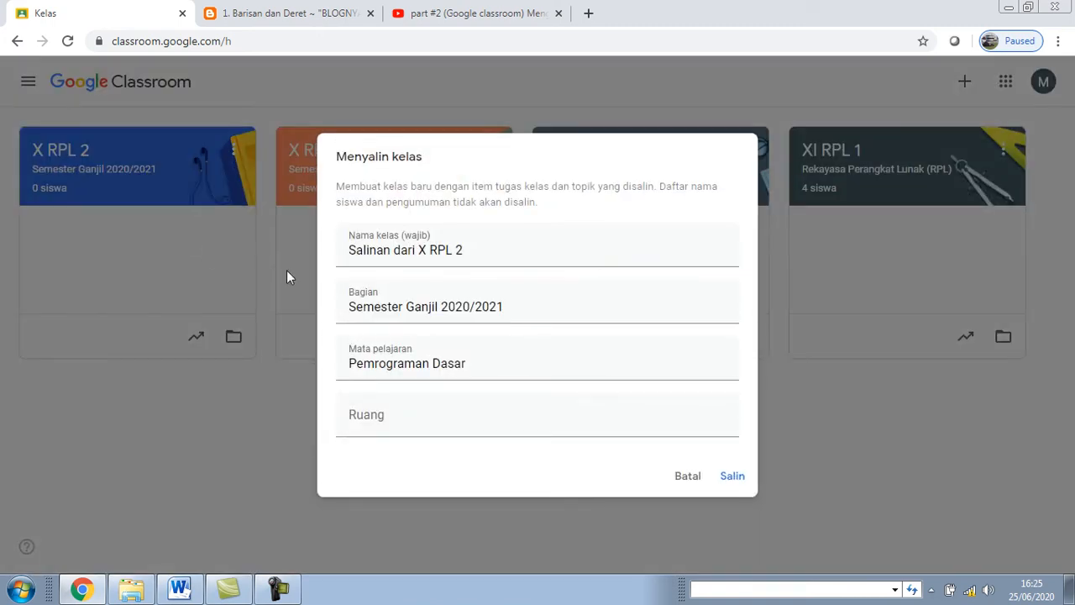
drag(418, 251, 294, 253)
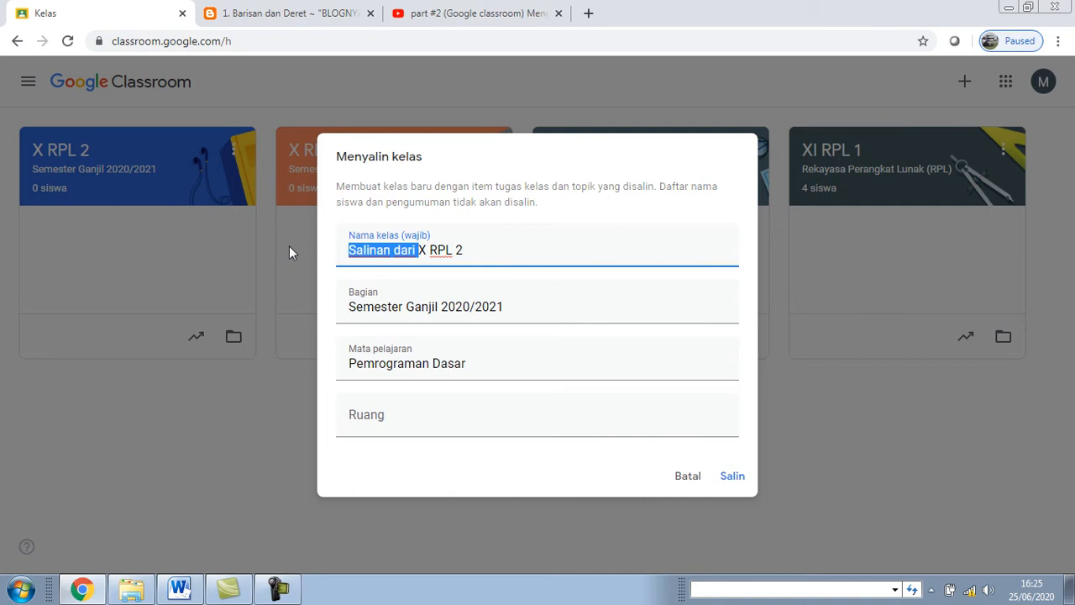
key(BackSpace)
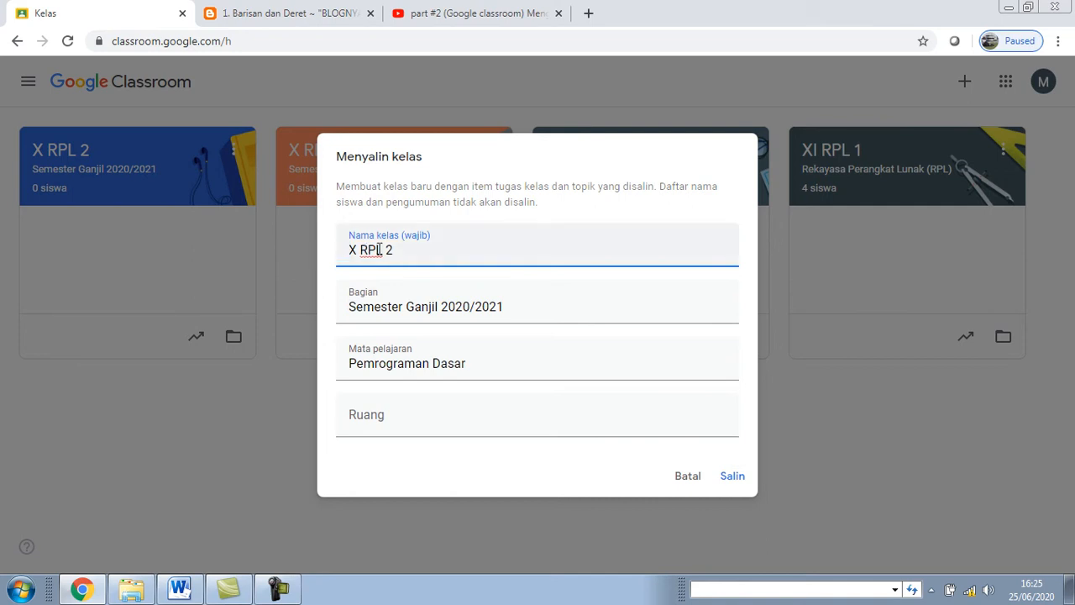
drag(360, 250, 395, 252)
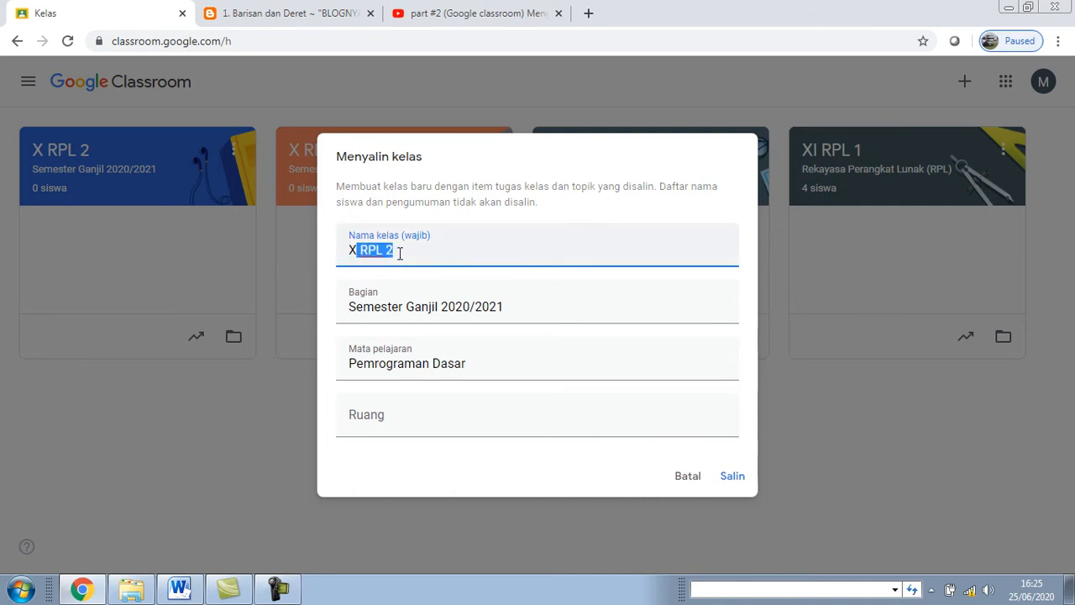
text(NKN 1)
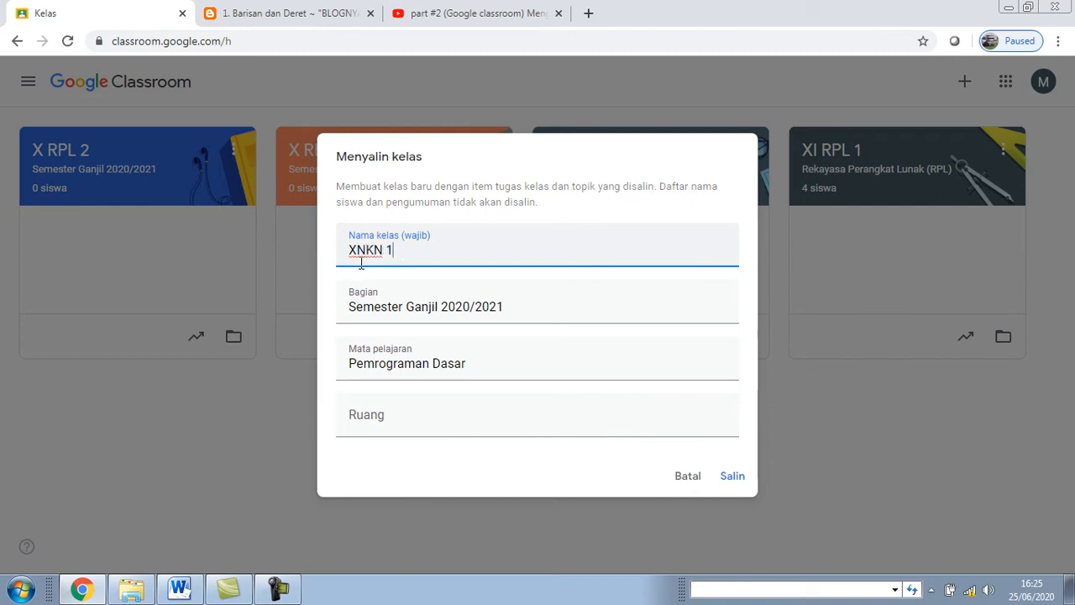
click(359, 251)
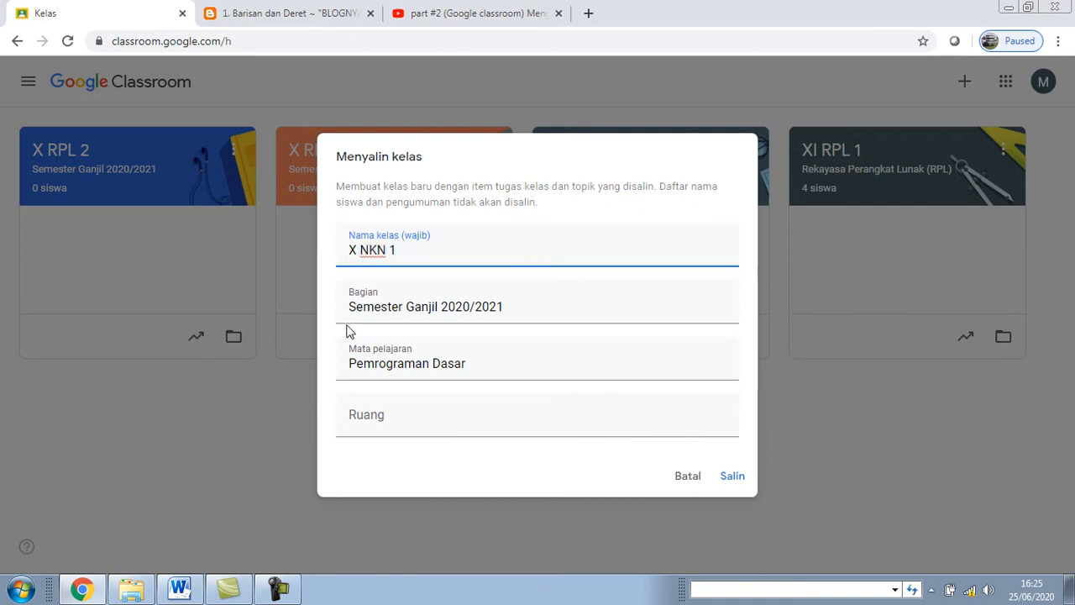
Change the copy's subject to "Matematika" and create the X NKN 1 class
drag(343, 378, 473, 377)
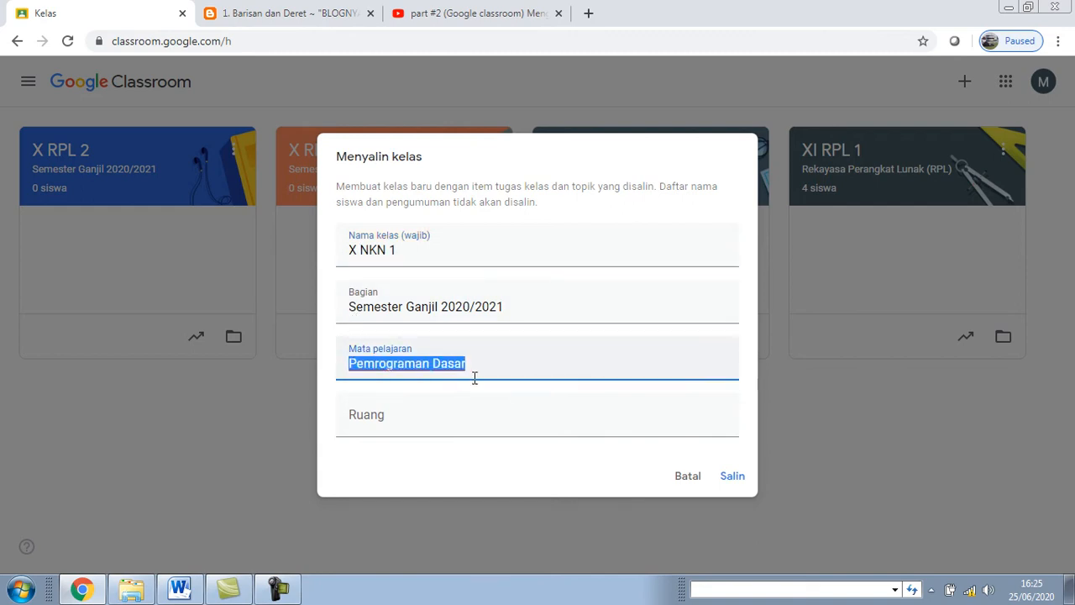
text(Mate)
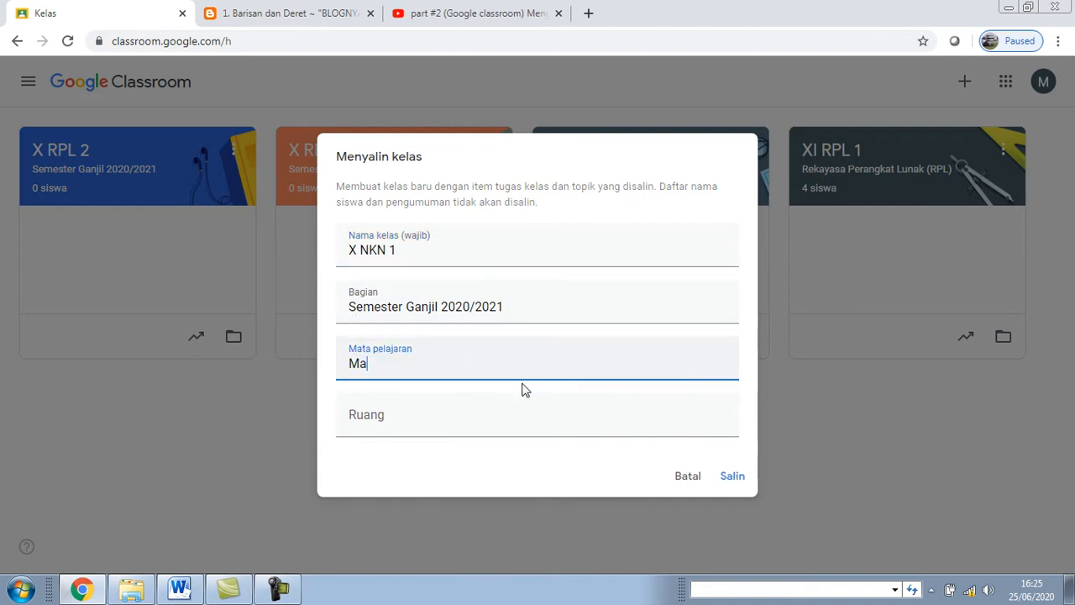
text(matika)
click(733, 476)
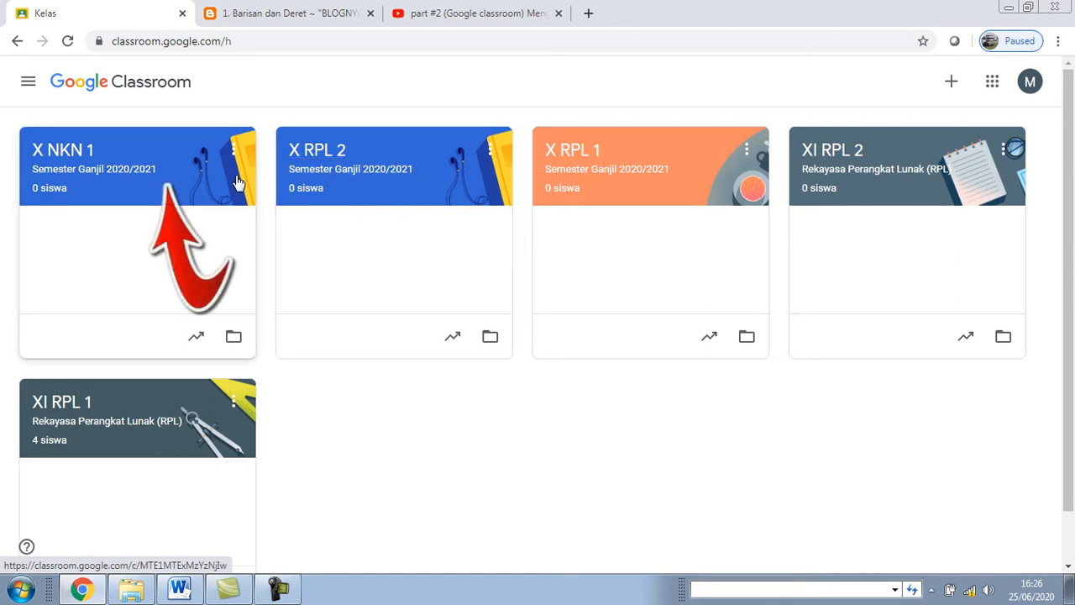
Open the X NKN 1 class and apply the blue magnet and rocket image from the Math & Science gallery as its theme
click(193, 176)
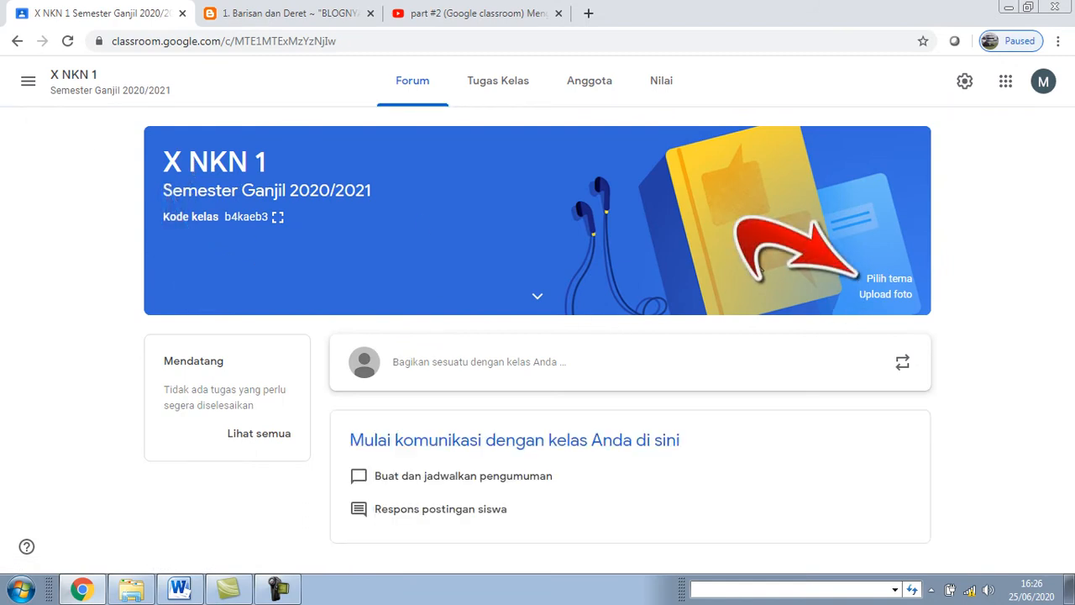
click(887, 280)
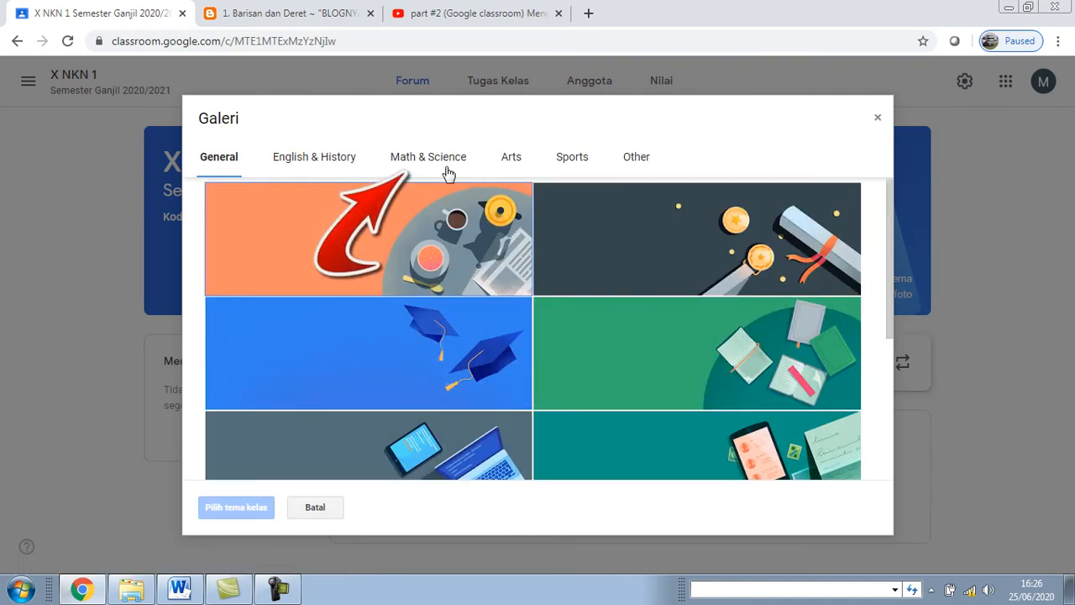
click(443, 165)
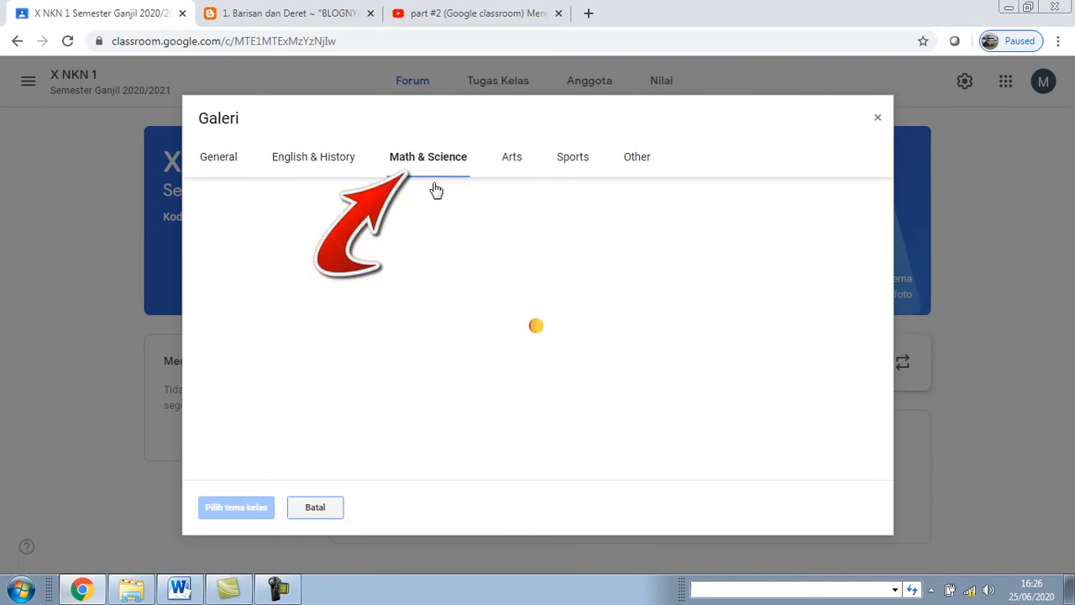
scroll(490, 340, down, 1)
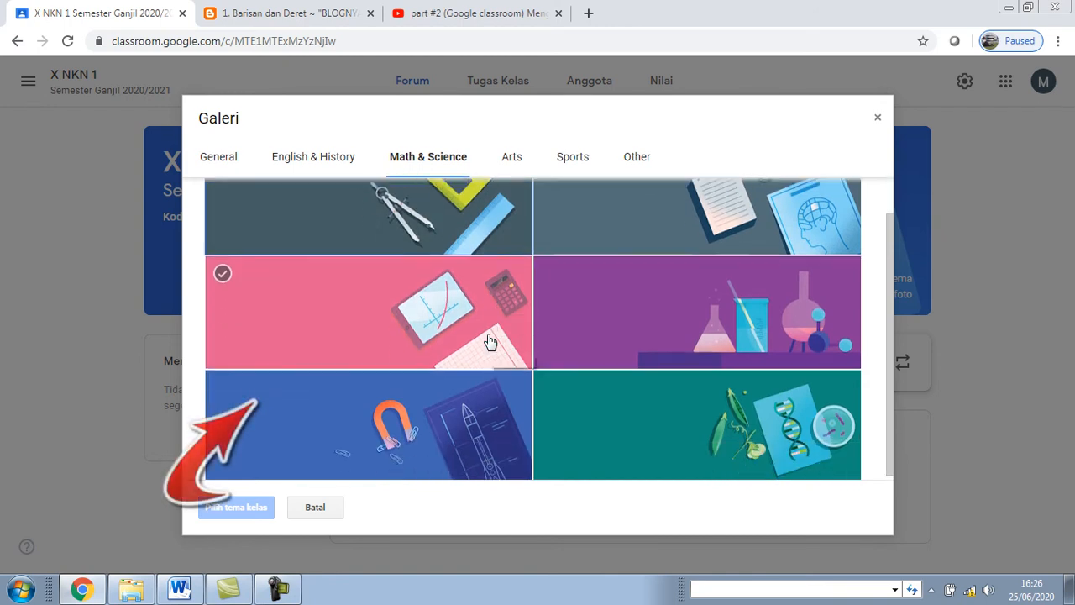
click(415, 435)
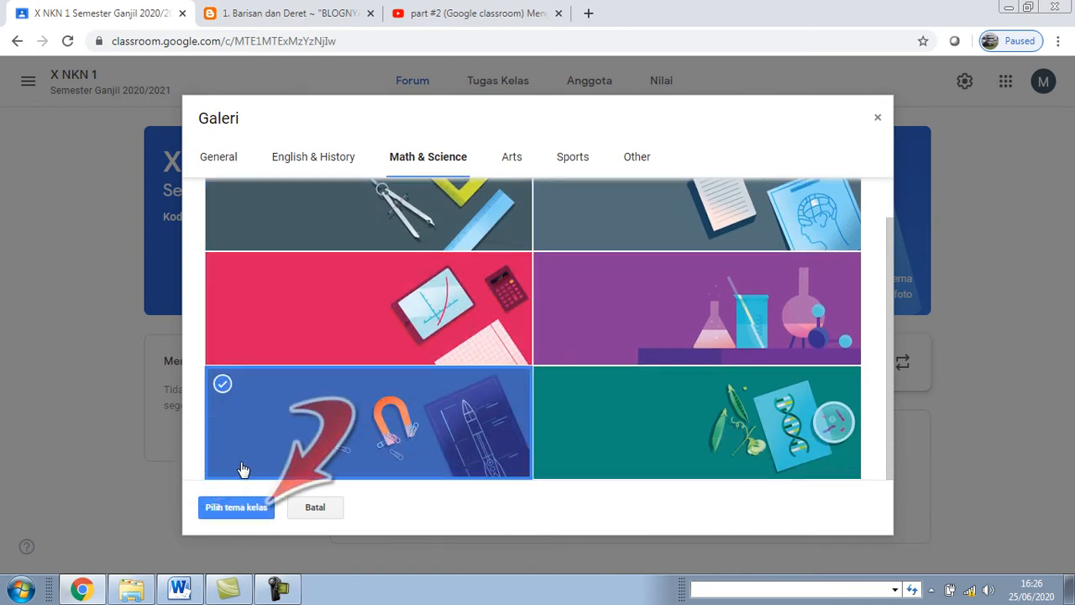
click(234, 509)
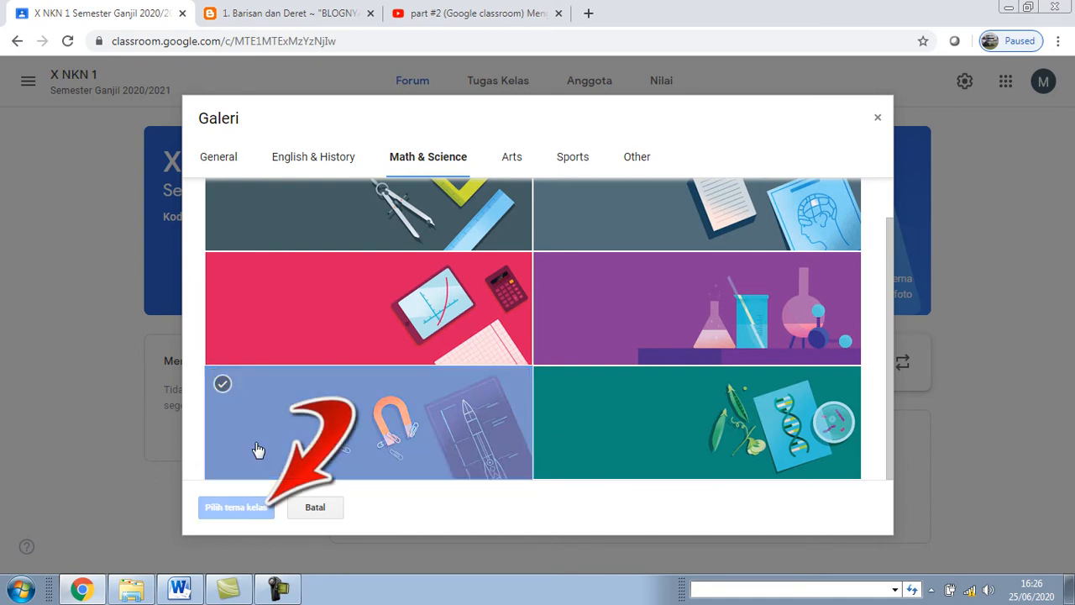
click(234, 509)
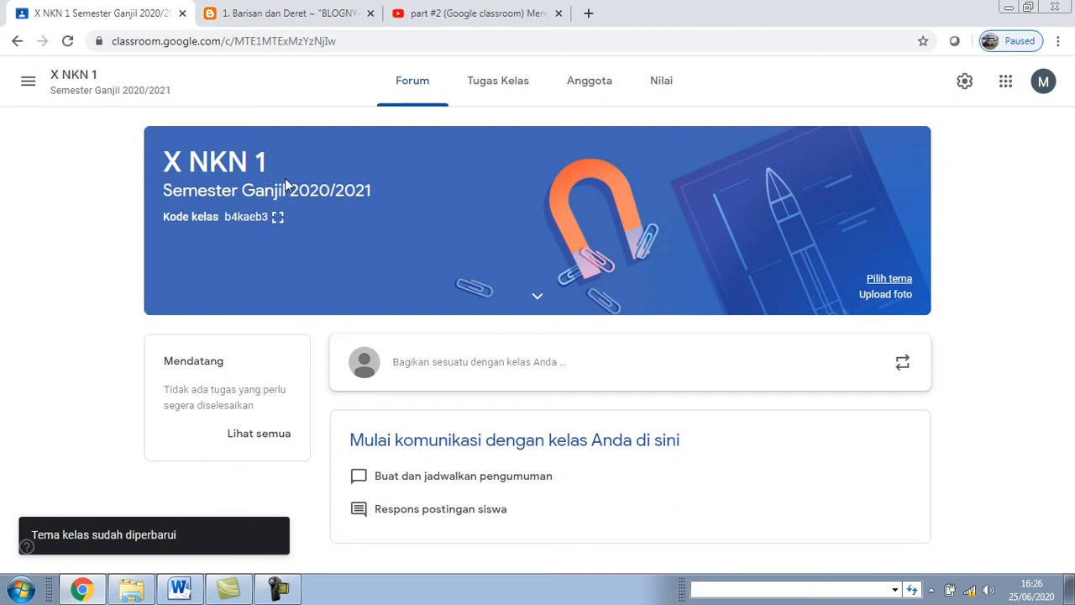
Return to the class overview and copy the X NKN 1 class as a new class named "X NKN 2"
click(28, 84)
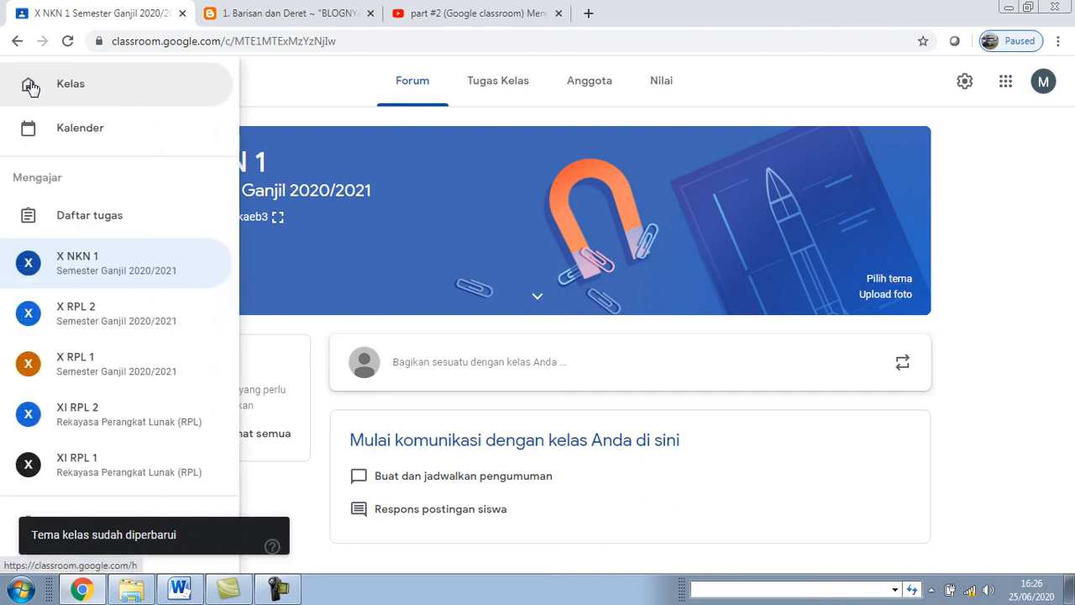
click(76, 87)
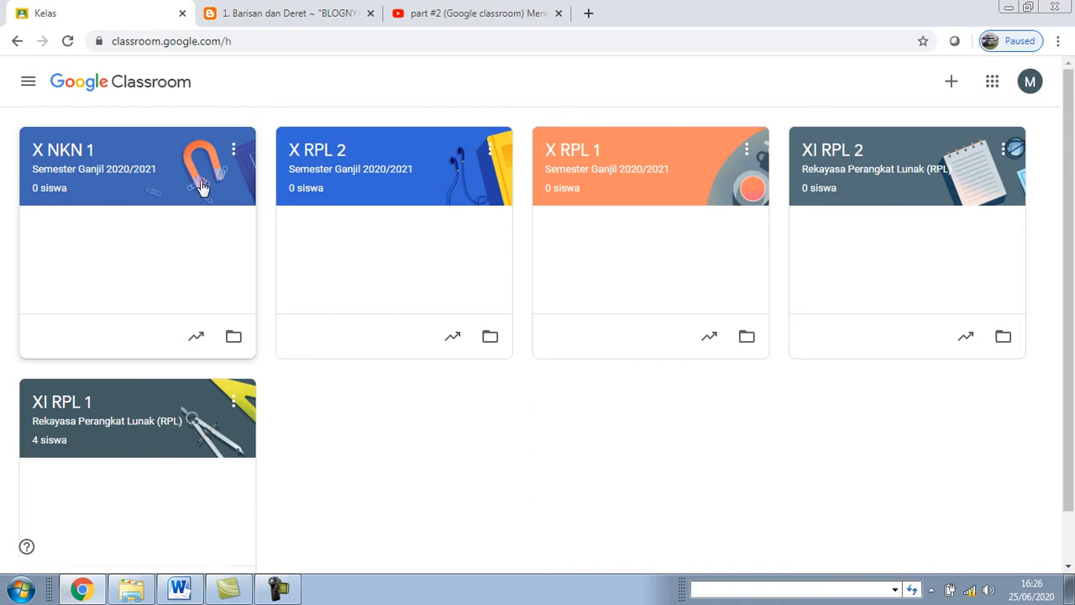
click(234, 153)
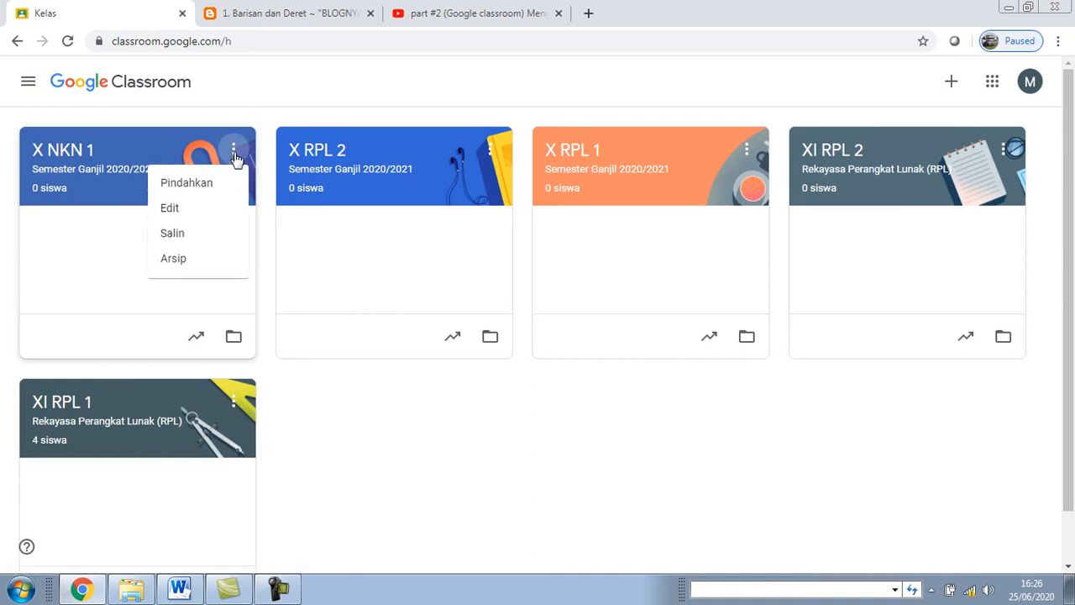
click(177, 236)
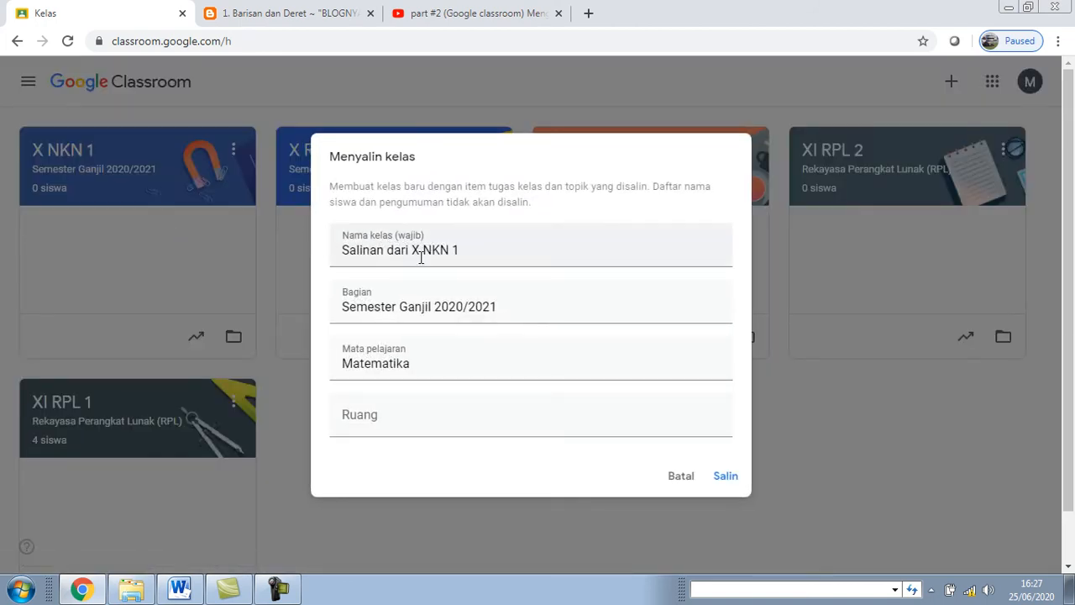
click(410, 252)
drag(411, 252, 315, 257)
key(BackSpace)
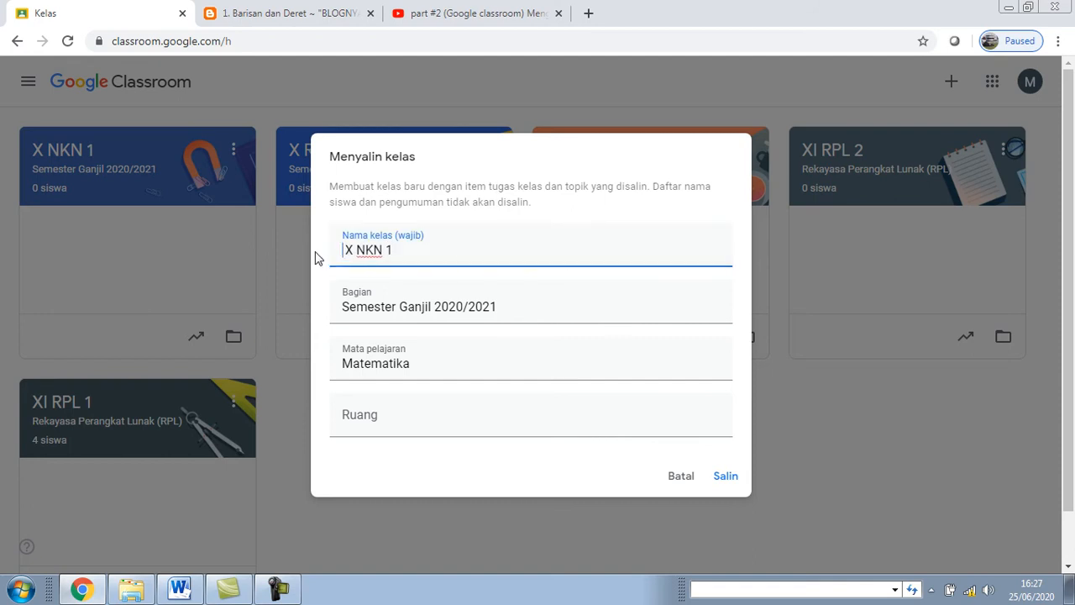
key(Delete)
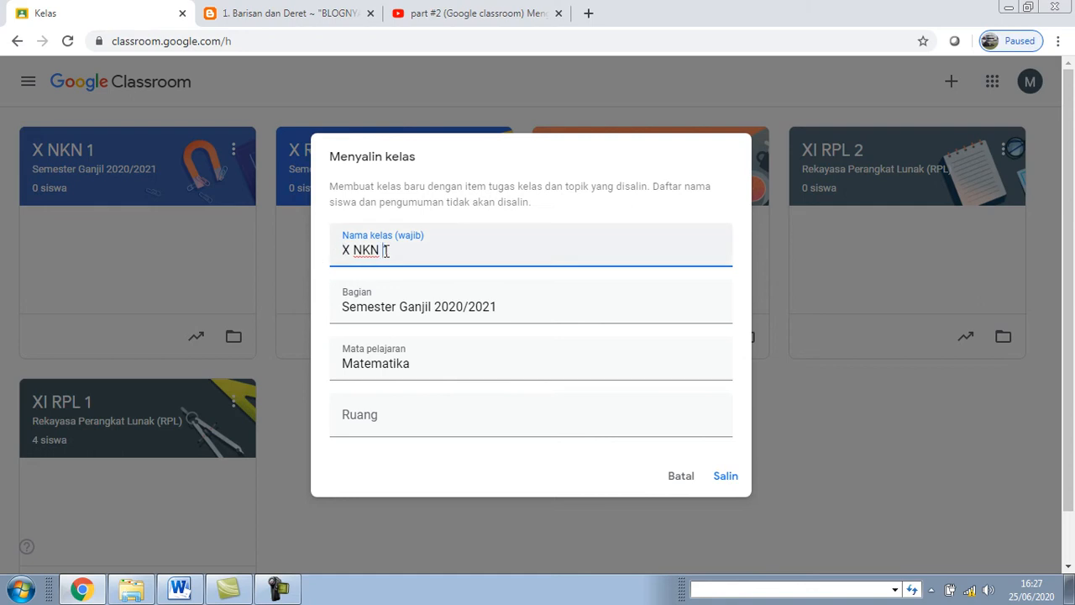
drag(385, 250, 404, 249)
text(2)
click(718, 480)
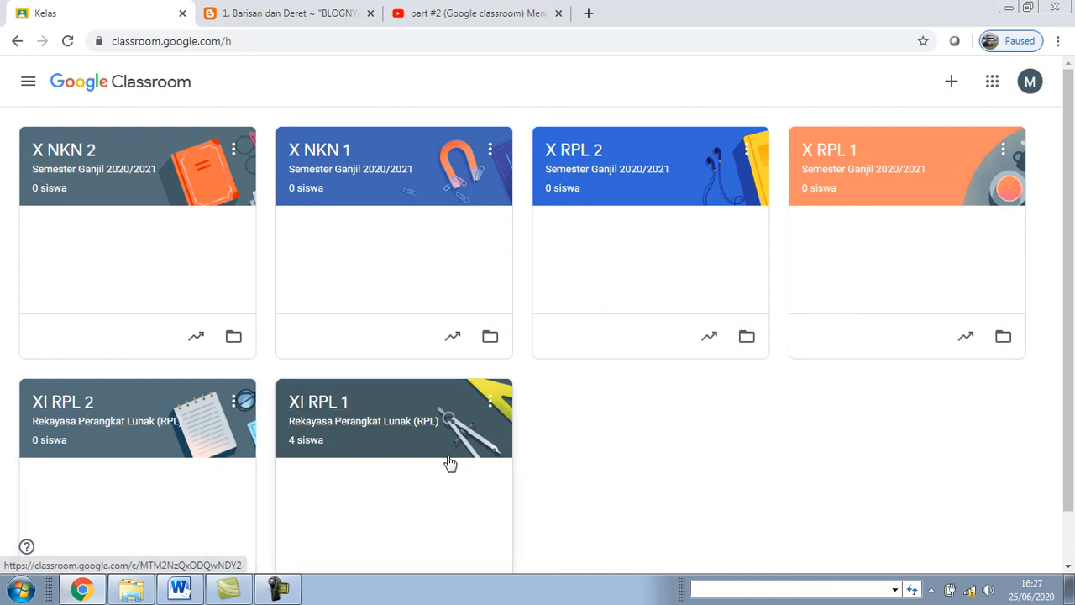
Edit the XI RPL 1 class and change its section (Bagian) to "Semester Ganjil 2020/2021"
scroll(448, 462, down, 1)
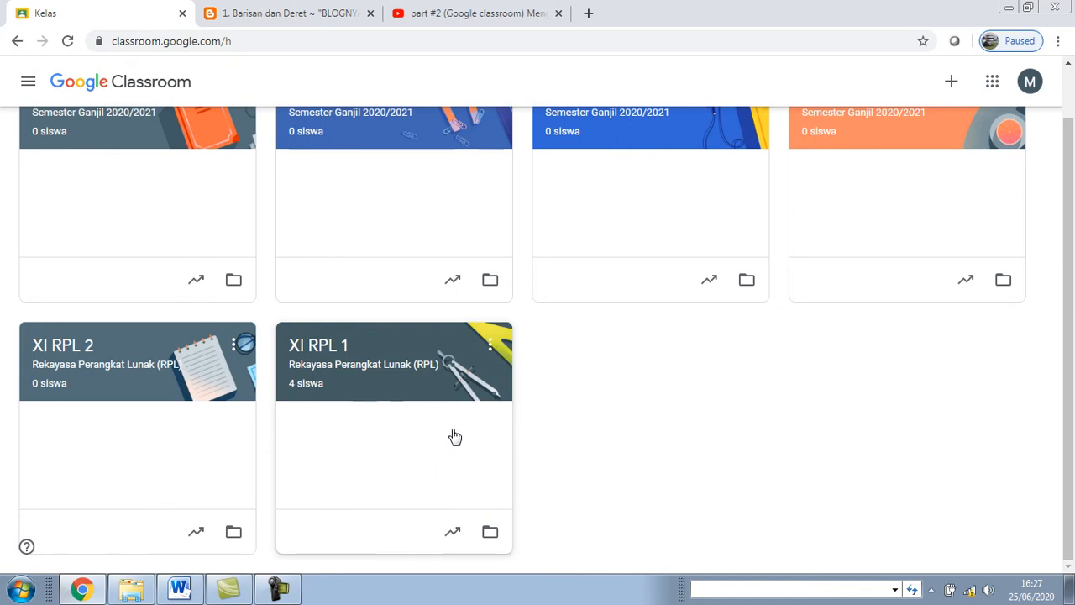
scroll(461, 415, up, 1)
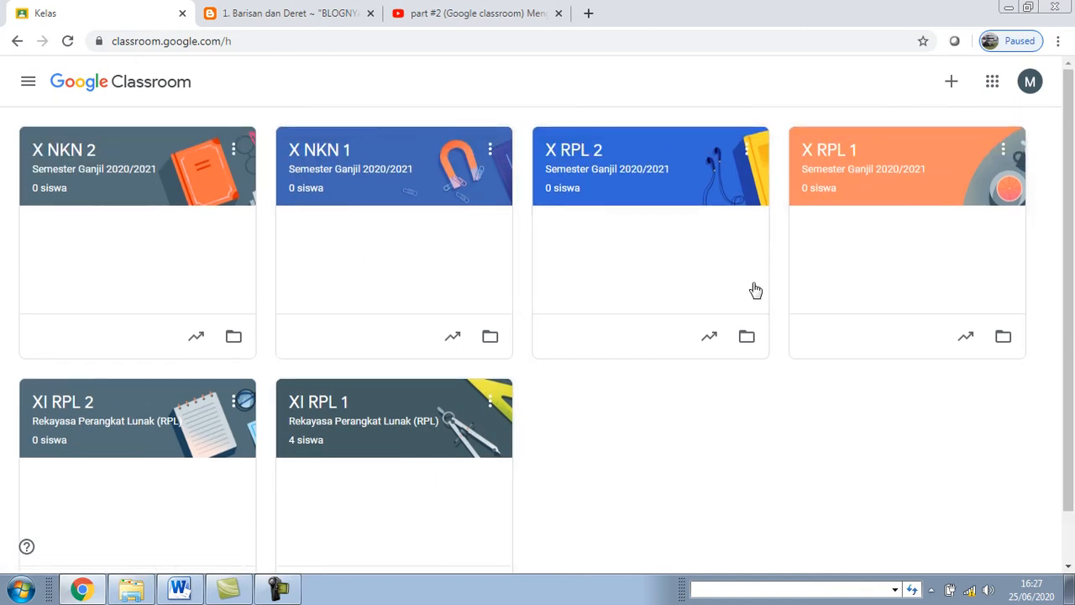
click(491, 404)
click(491, 406)
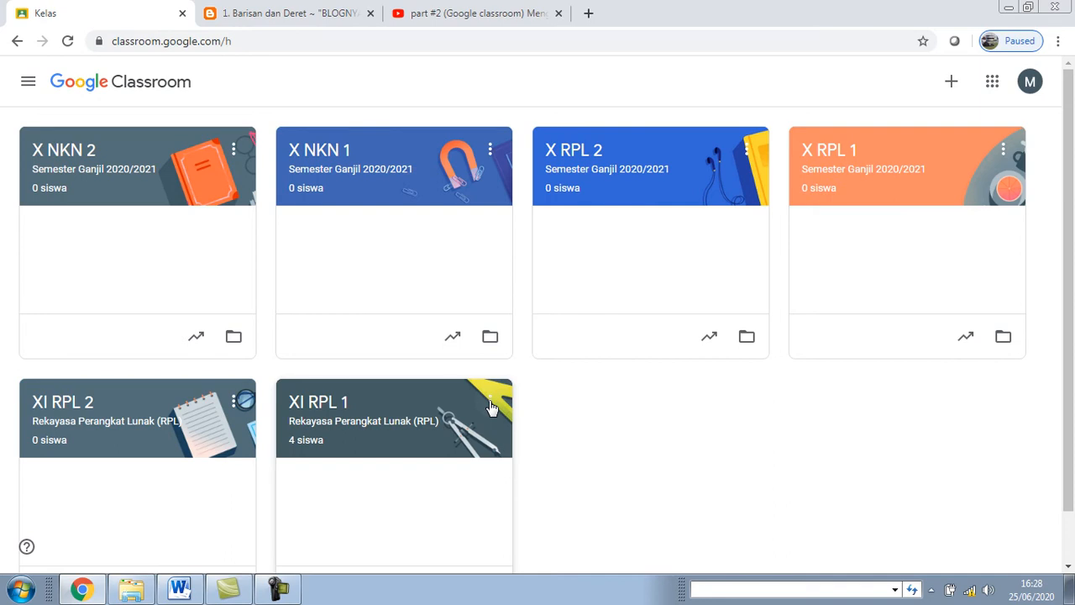
click(491, 404)
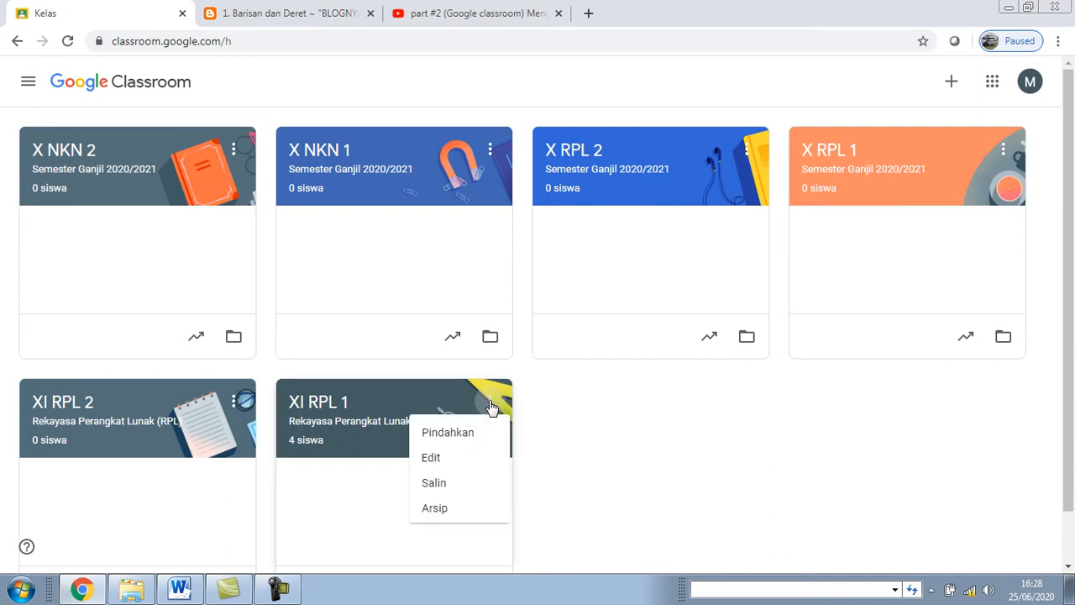
click(450, 465)
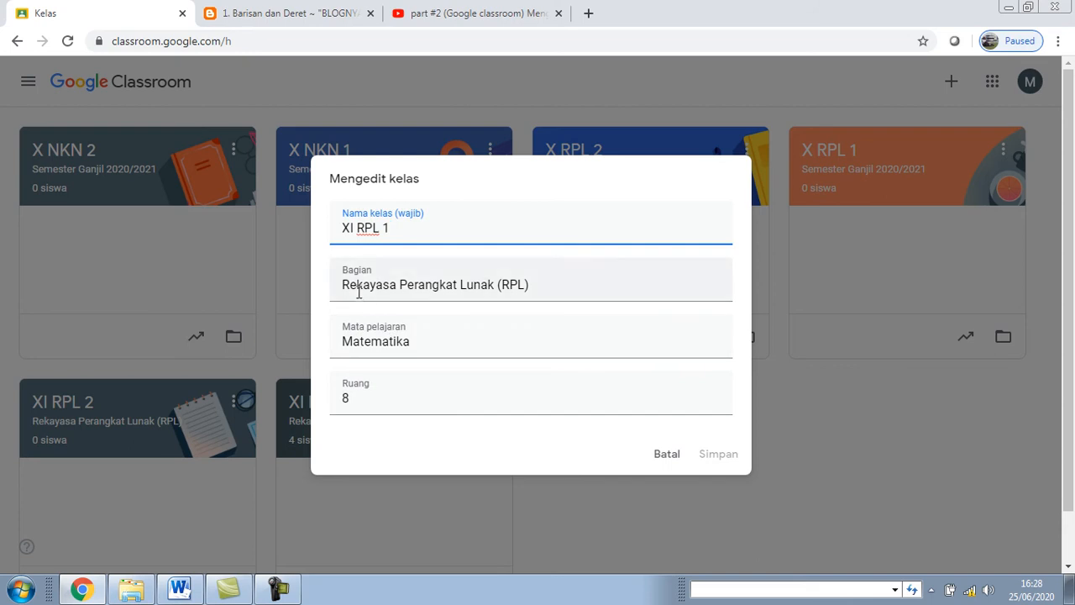
drag(339, 284, 551, 283)
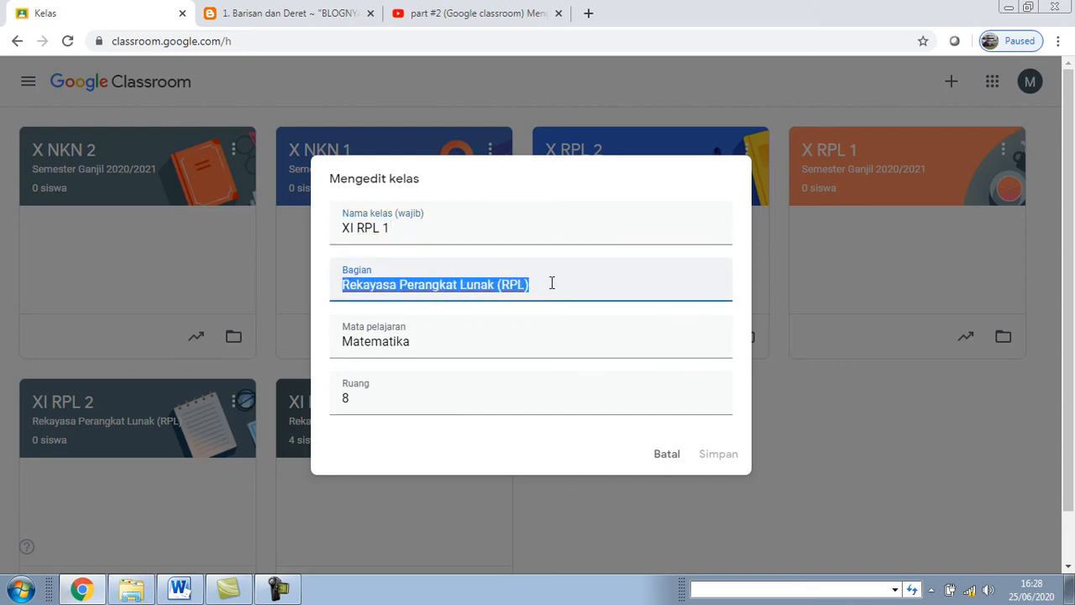
text(Semest)
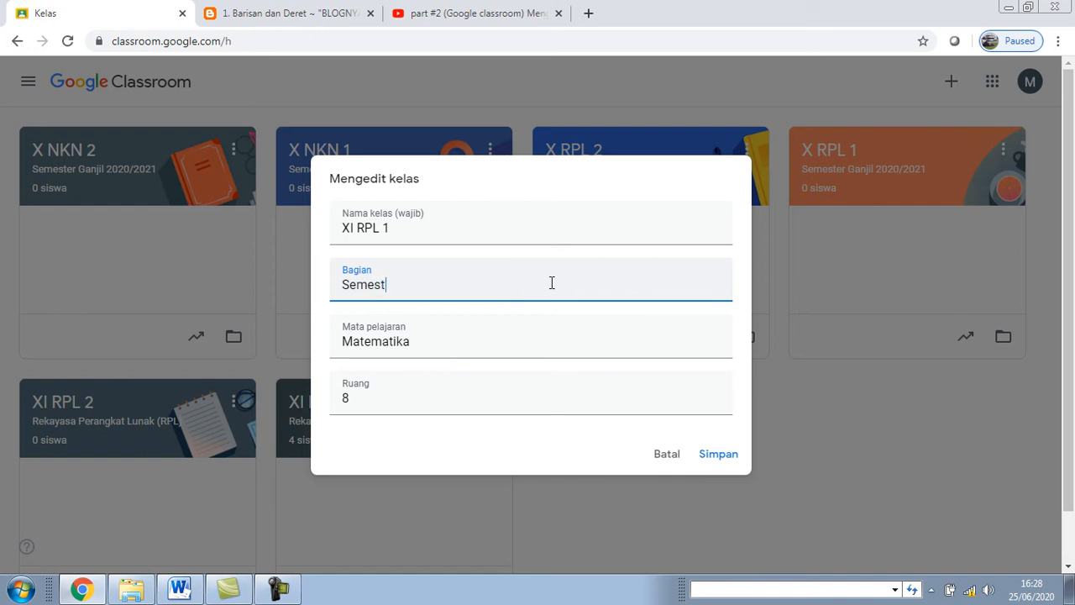
text(er Ganjil 2020)
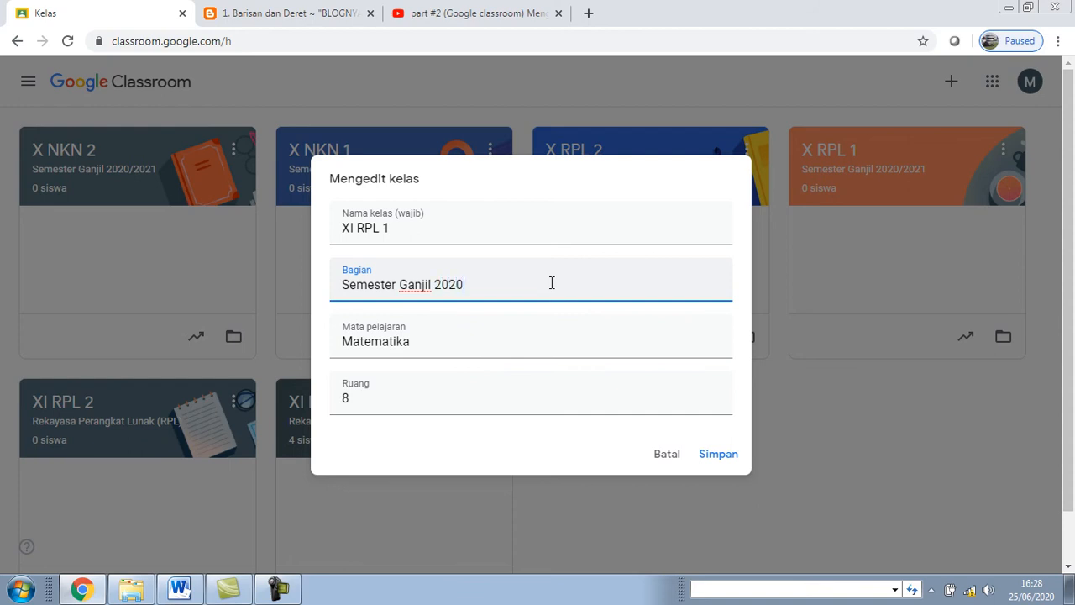
text(/2021)
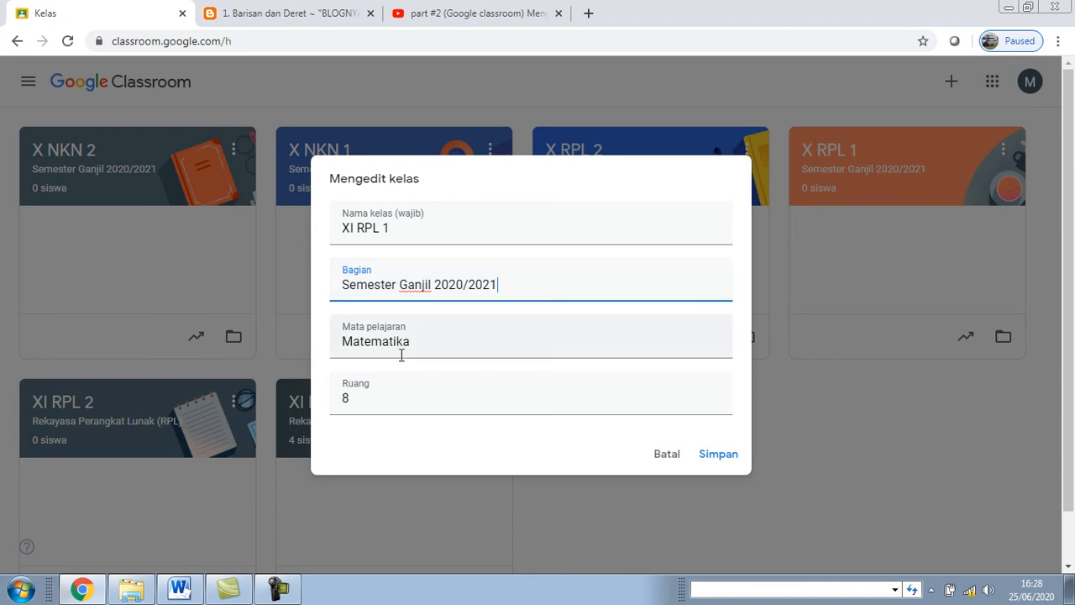
Clear the room (Ruang) of the XI RPL 1 class and save its details
drag(352, 397, 324, 403)
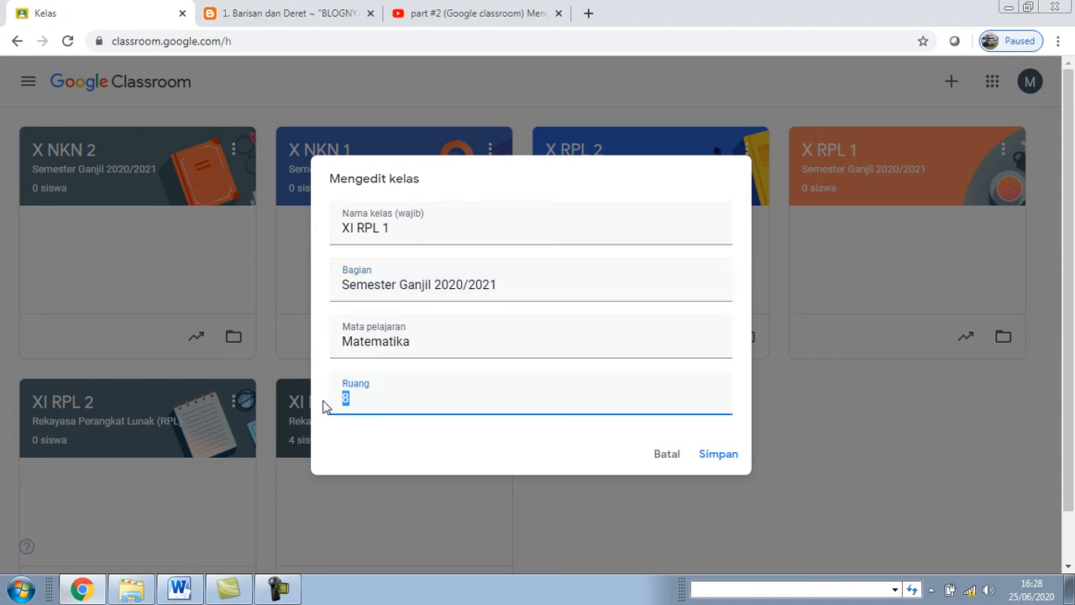
key(BackSpace)
click(719, 455)
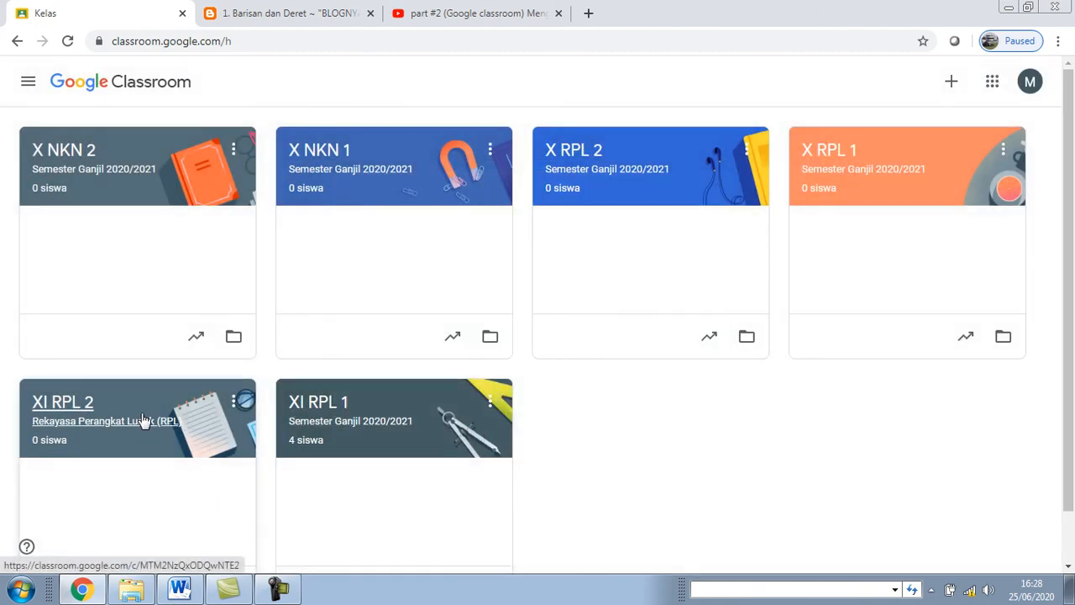
Edit the XI RPL 2 class and change its section (Bagian) to "Semester Ganjil 2020/2021"
click(234, 409)
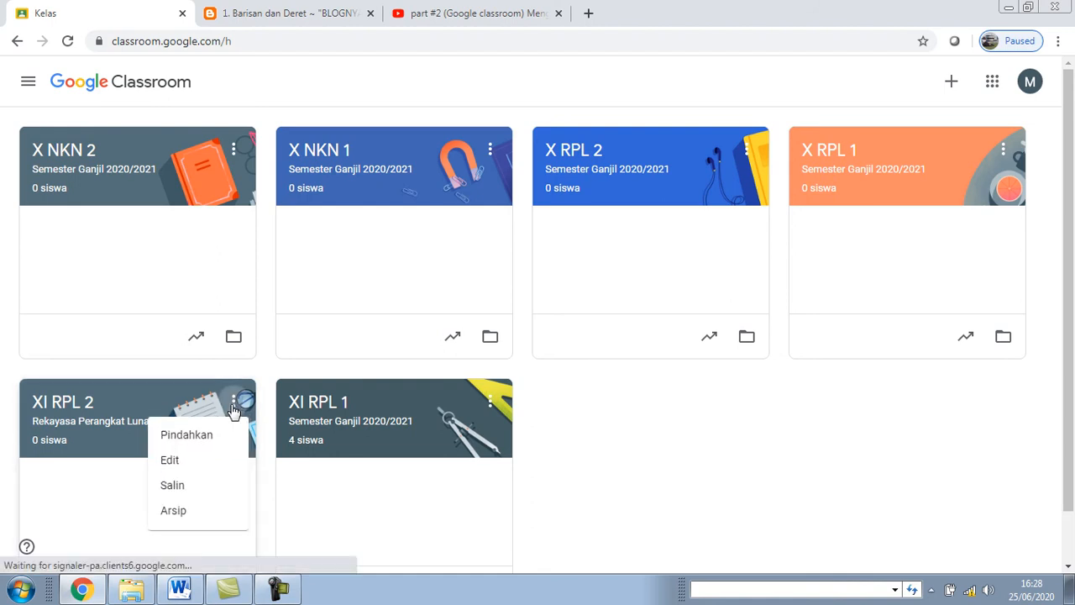
click(169, 461)
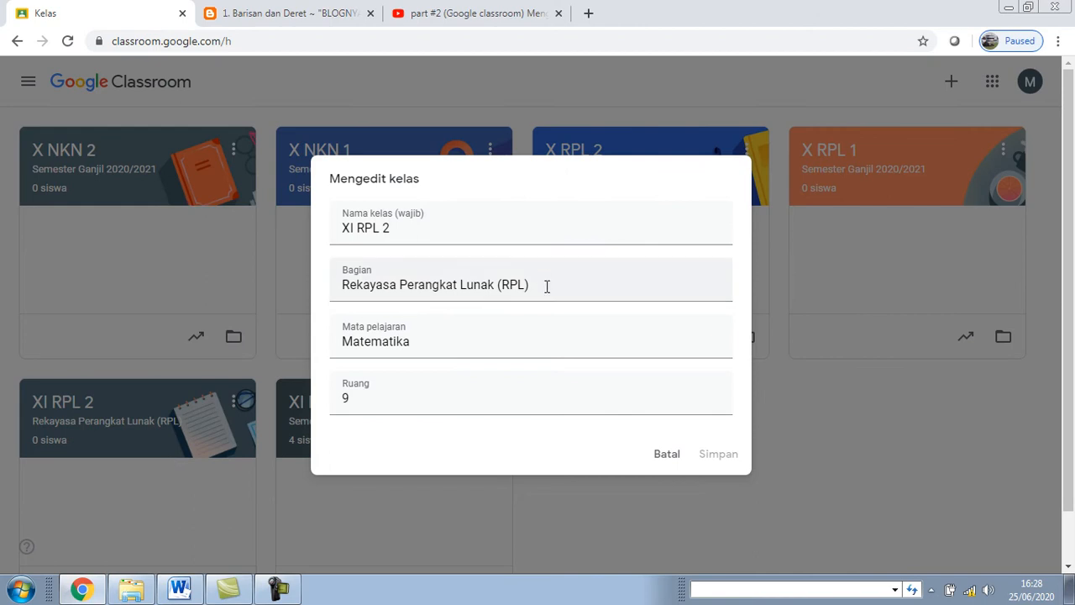
drag(546, 286, 317, 298)
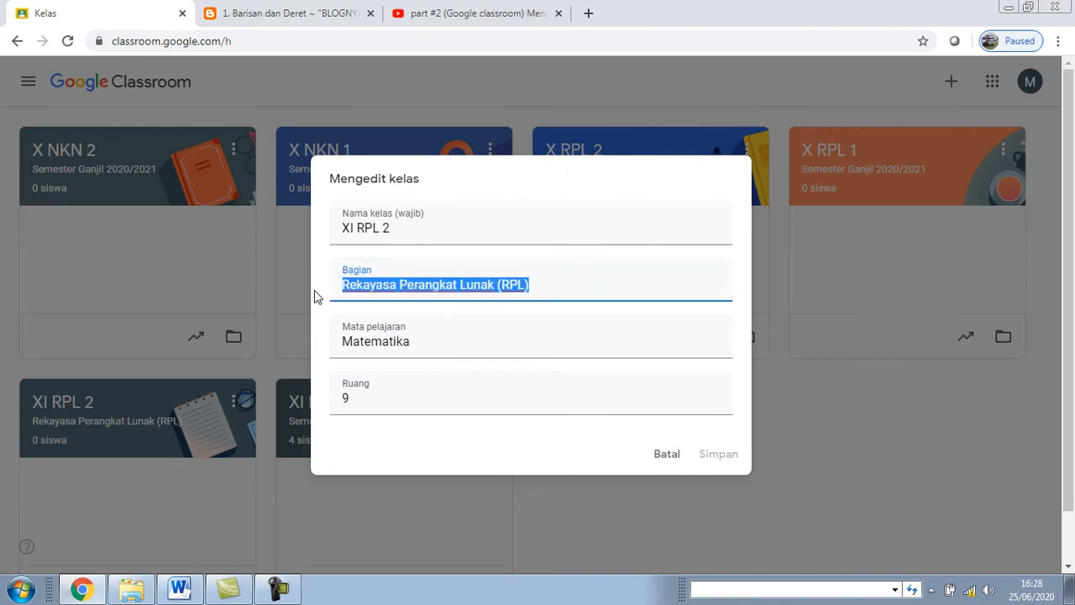
text(Se)
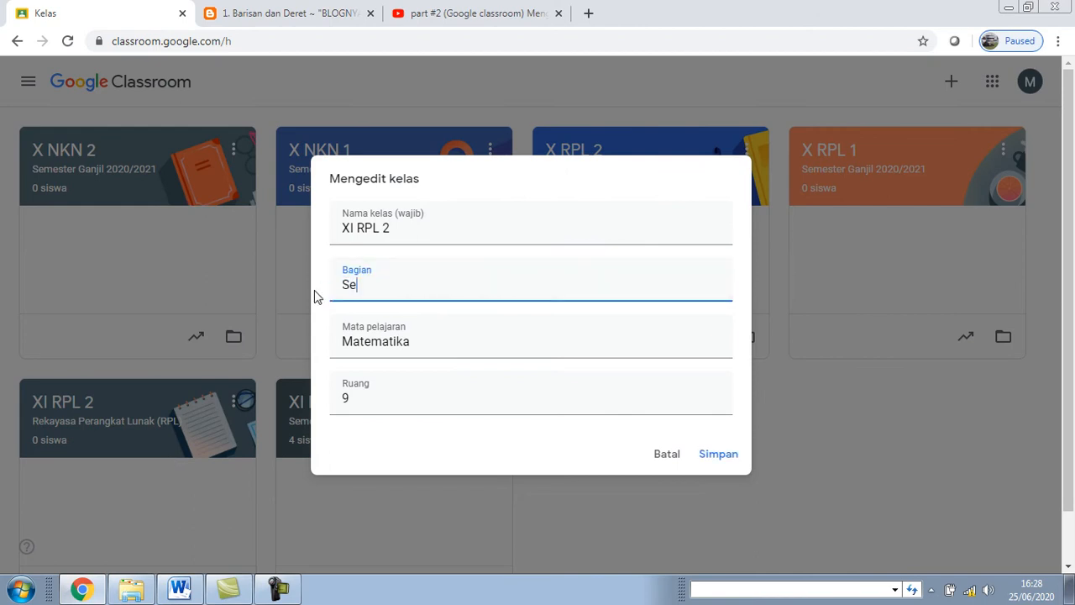
text(mester Ganjil 20)
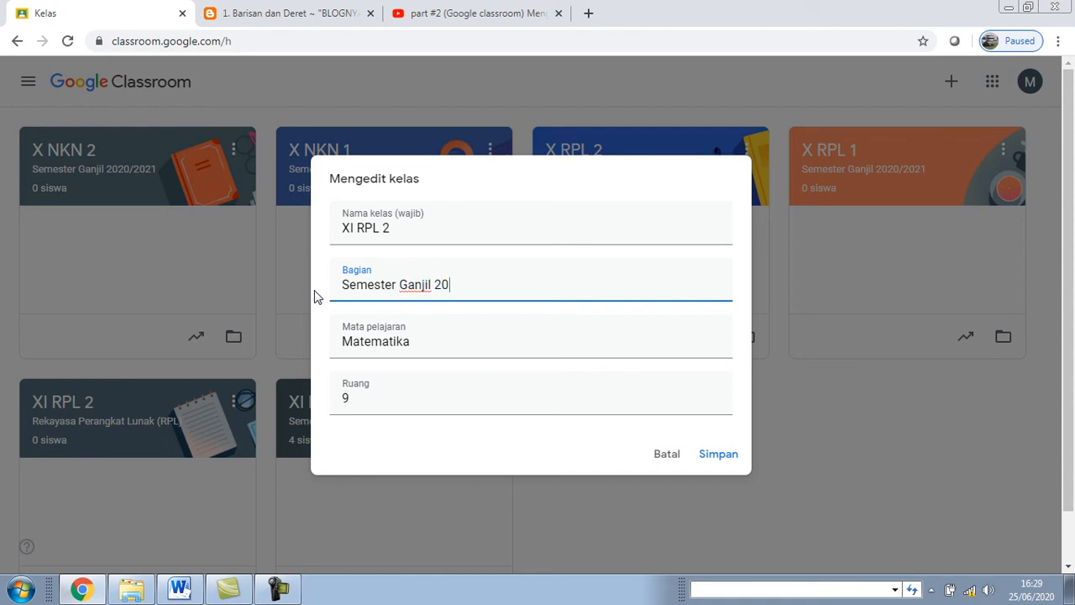
text(20/2021)
Clear the room (Ruang) of the XI RPL 2 class and save its details
drag(370, 407, 323, 418)
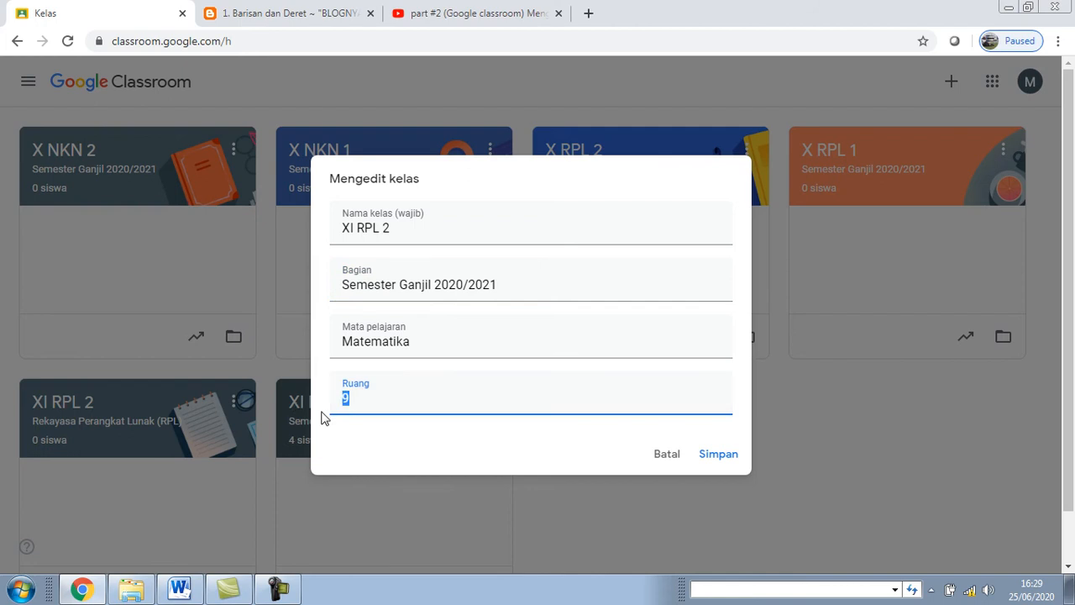
key(BackSpace)
click(732, 462)
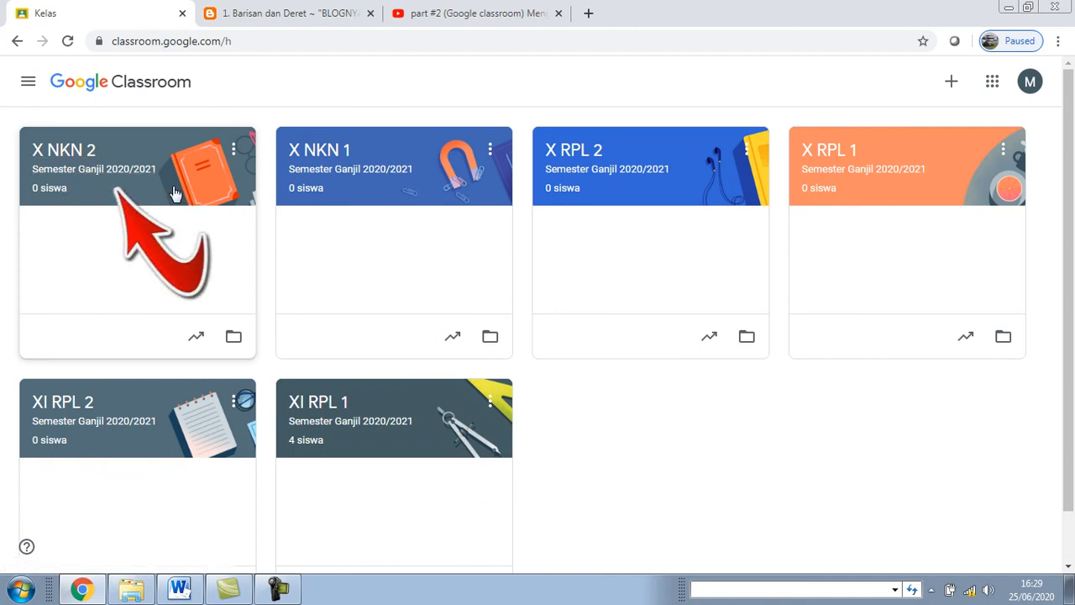
Open the X NKN 2 class and start a new announcement on its forum
click(73, 155)
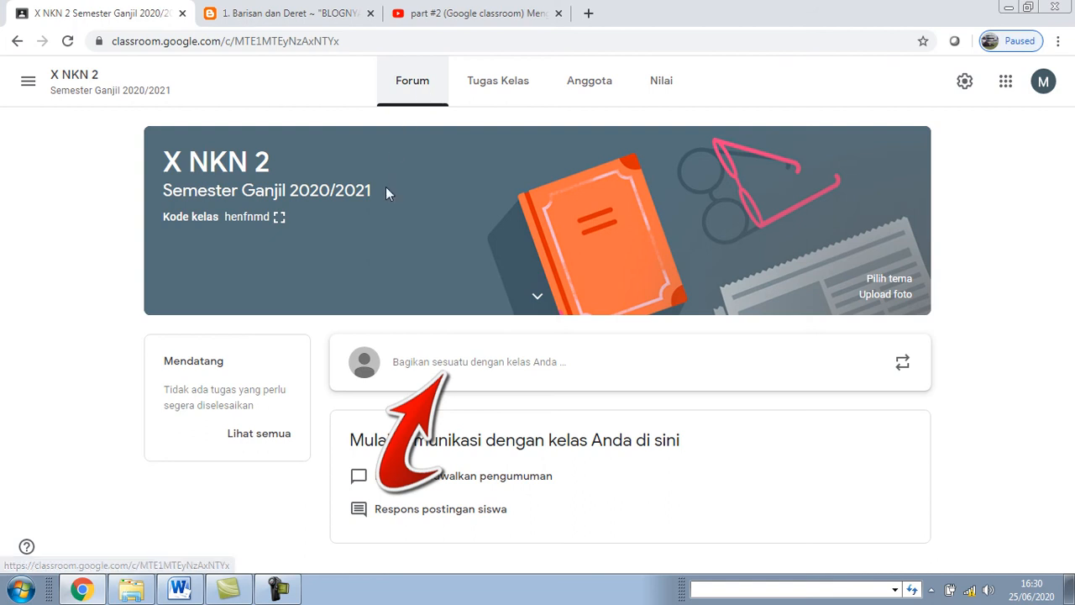
click(435, 374)
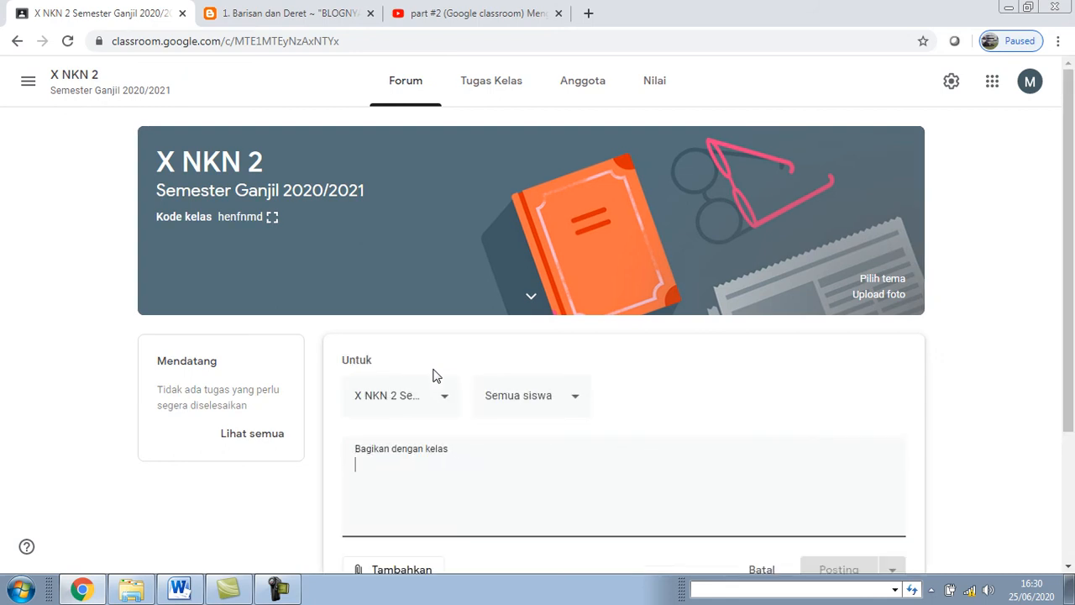
scroll(436, 374, down, 1)
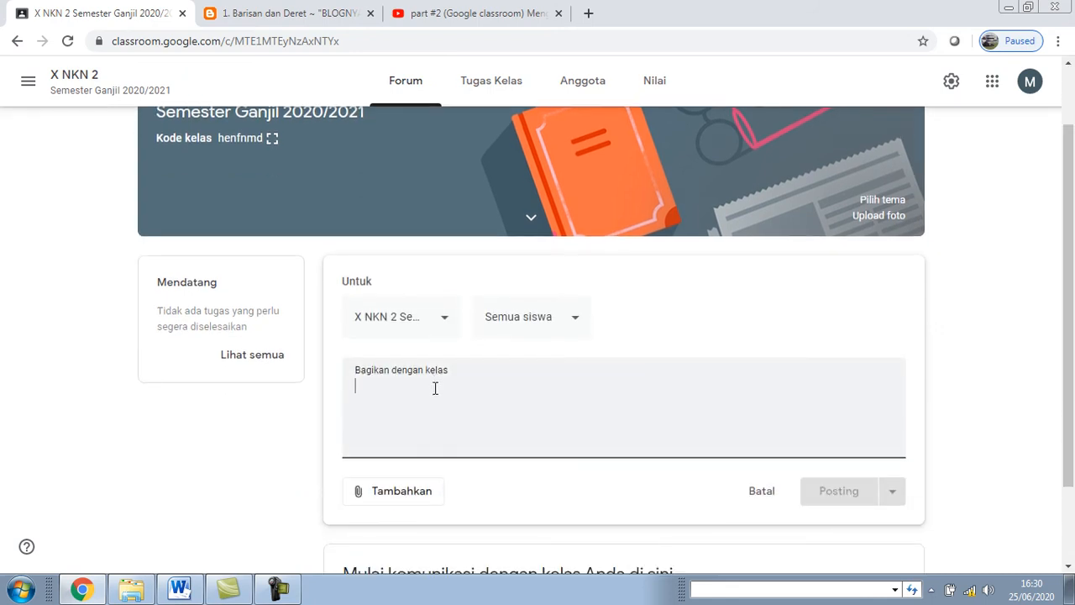
scroll(445, 409, up, 1)
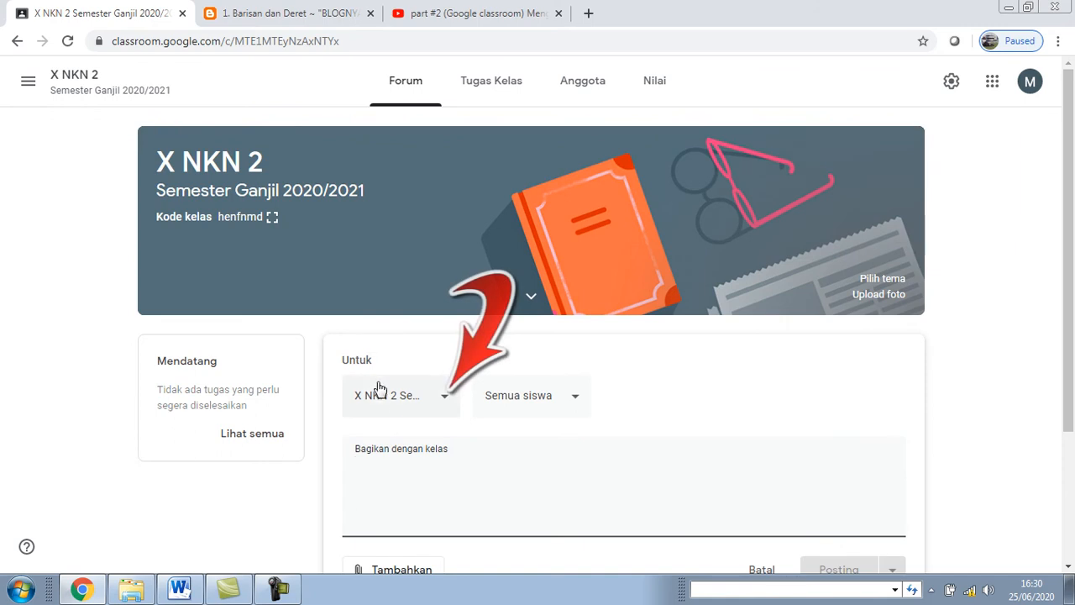
Add X NKN 1, X RPL 2, X RPL 1, XI RPL 2 and XI RPL 1 as recipients of the announcement
click(443, 407)
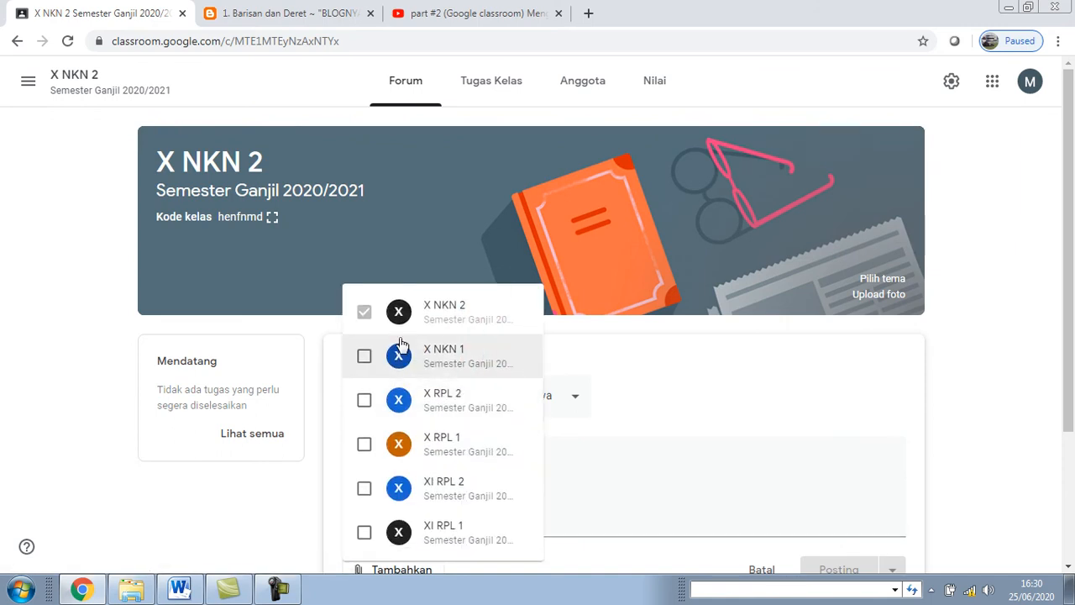
scroll(402, 351, down, 2)
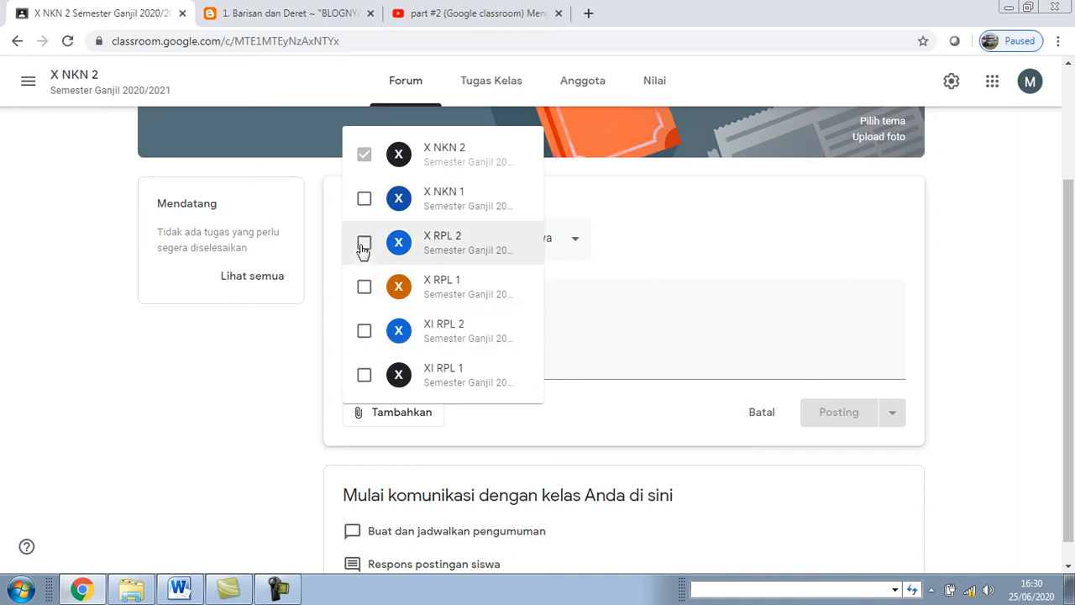
click(364, 200)
click(364, 243)
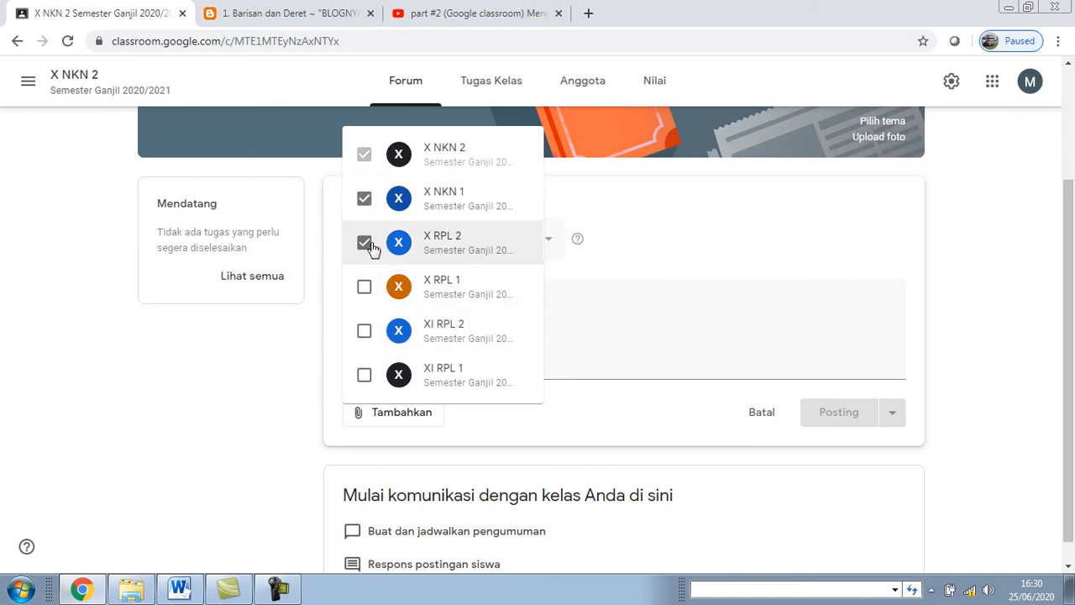
click(364, 286)
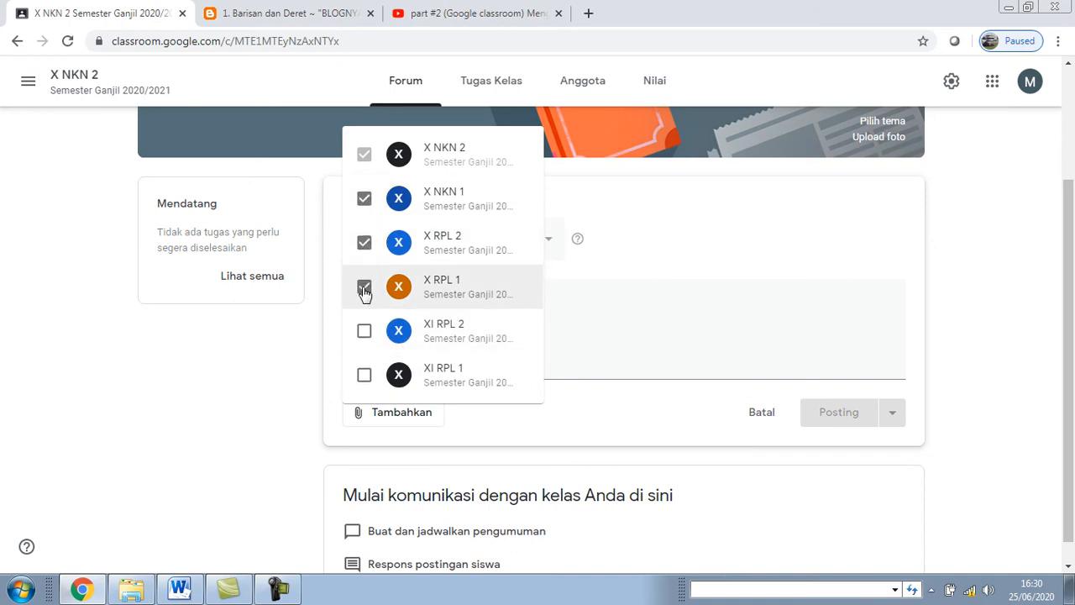
click(364, 331)
scroll(399, 227, up, 3)
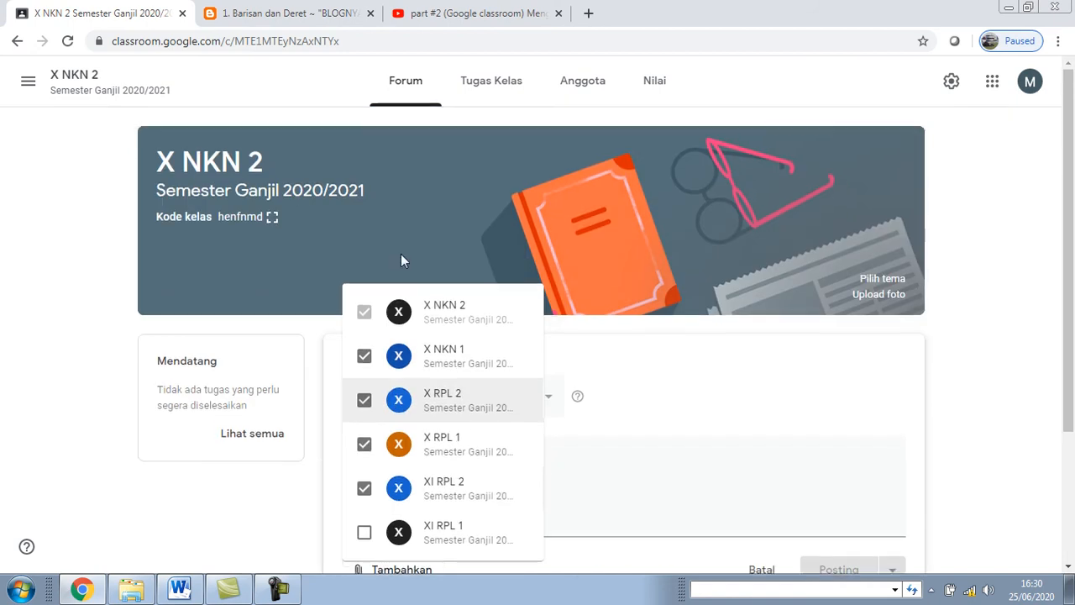
scroll(401, 269, down, 3)
click(364, 380)
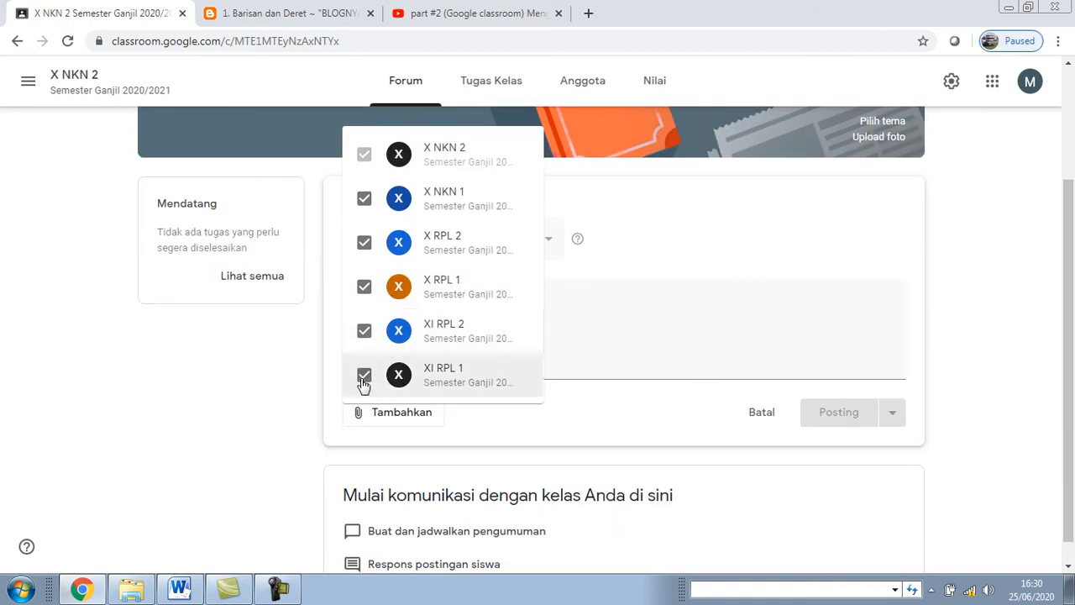
click(679, 427)
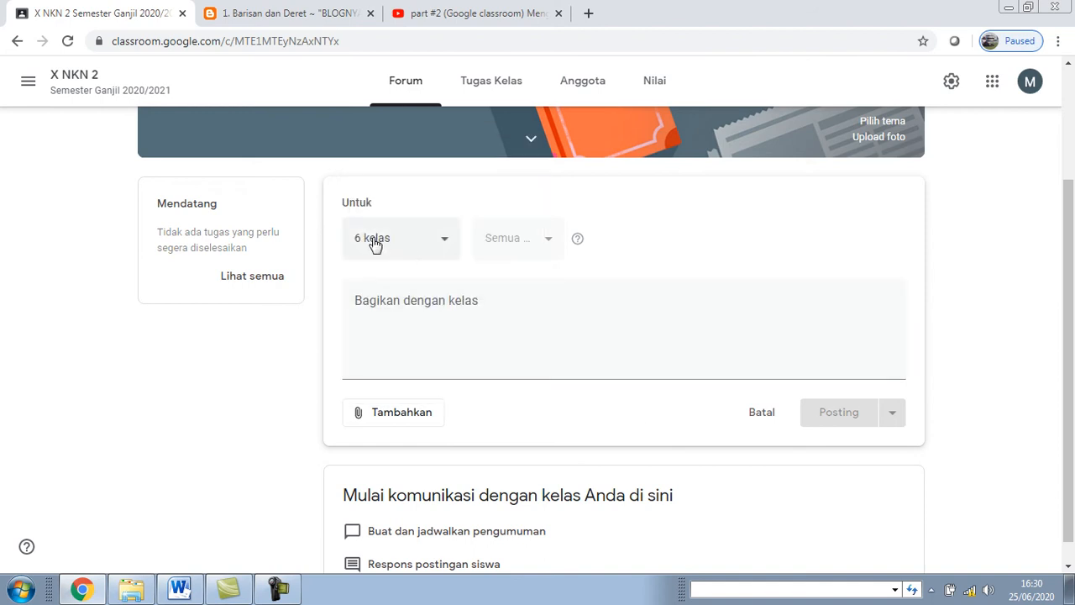
Switch to the lkpd 1 document in Word and copy the three greeting paragraphs addressed to the students
click(407, 307)
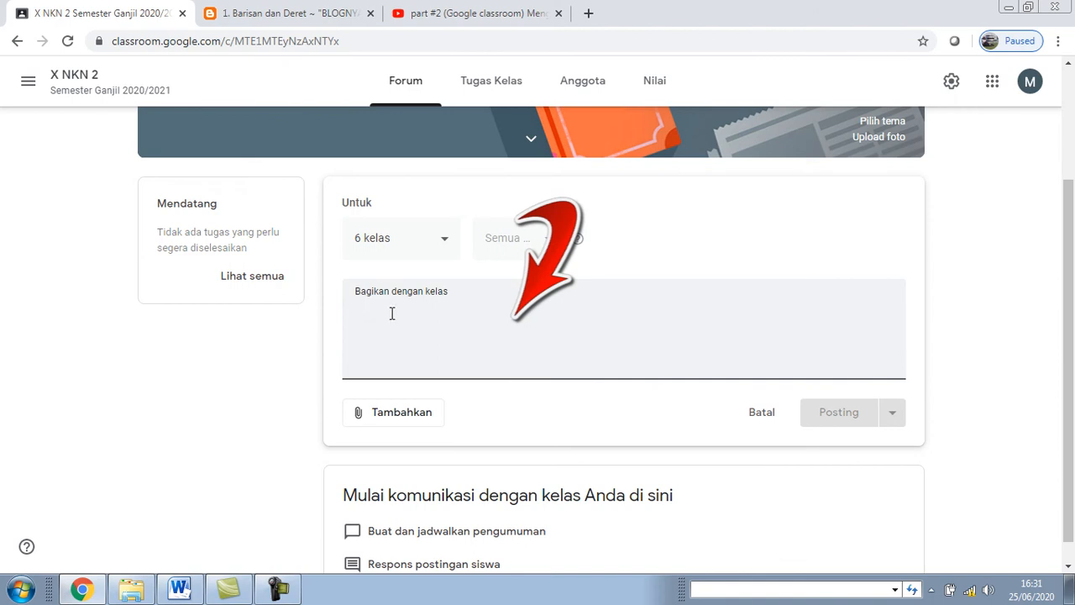
click(187, 592)
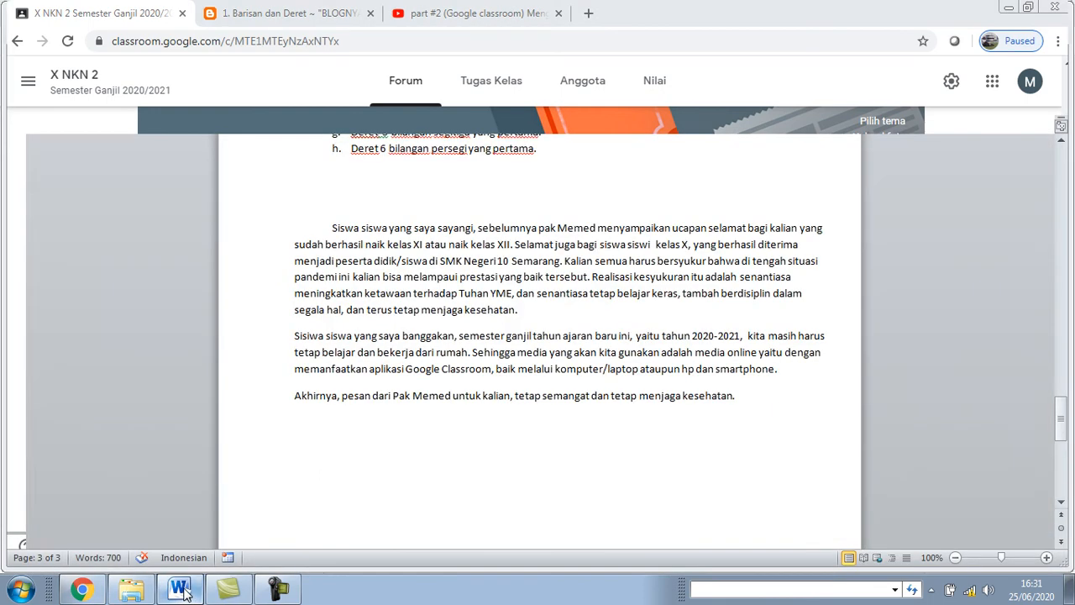
click(186, 592)
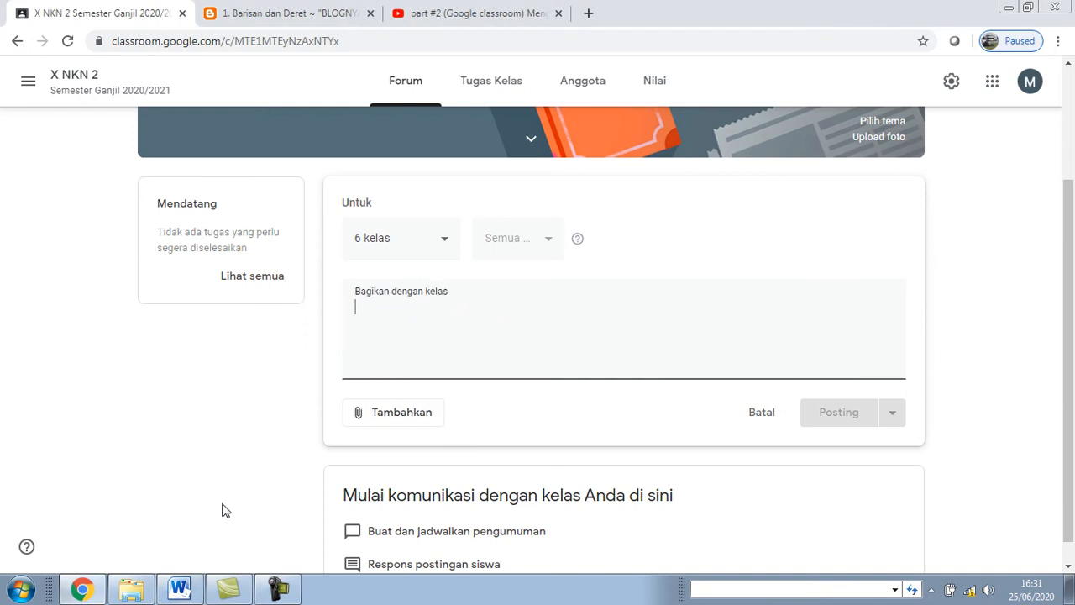
click(194, 580)
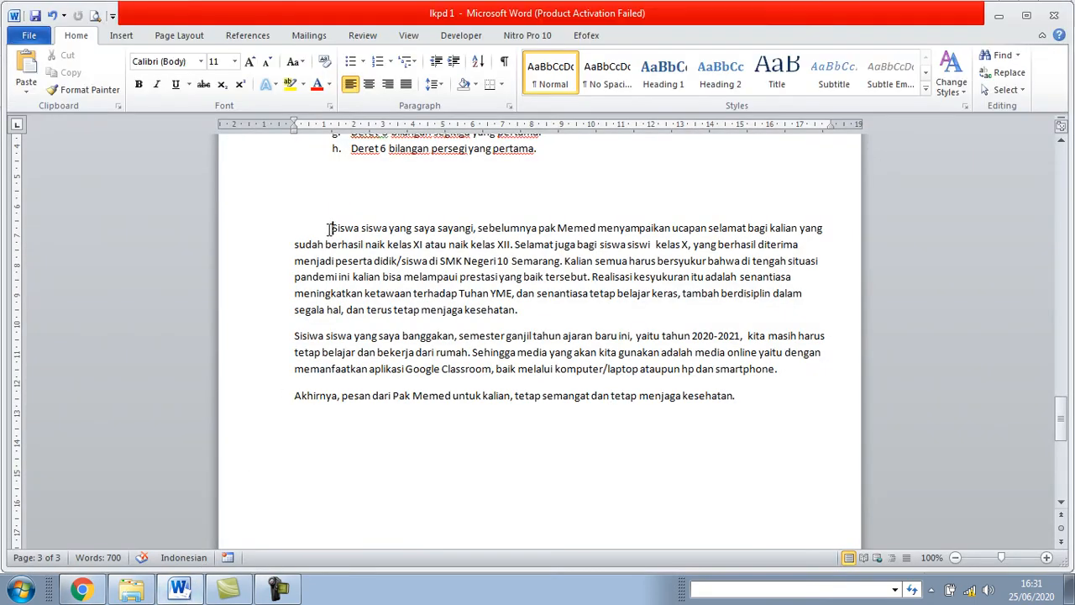
drag(336, 229, 763, 404)
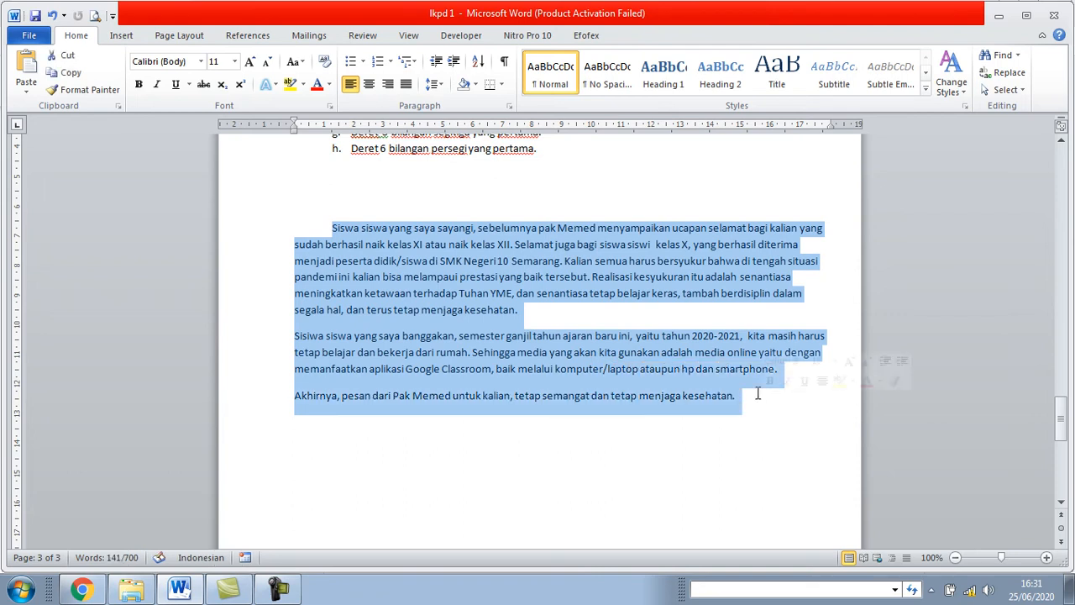
right_click(392, 270)
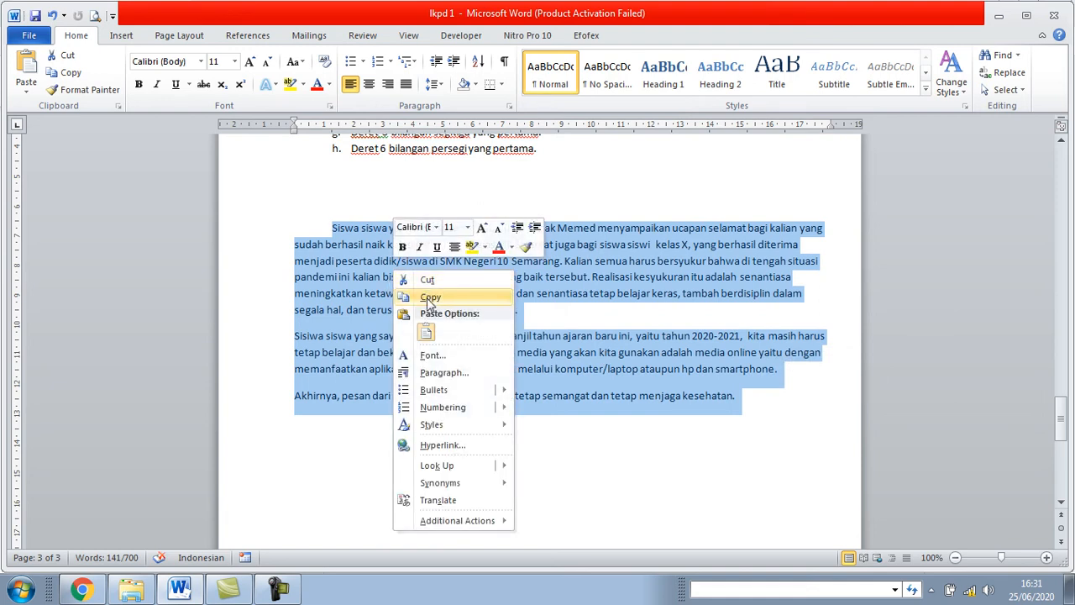
click(429, 298)
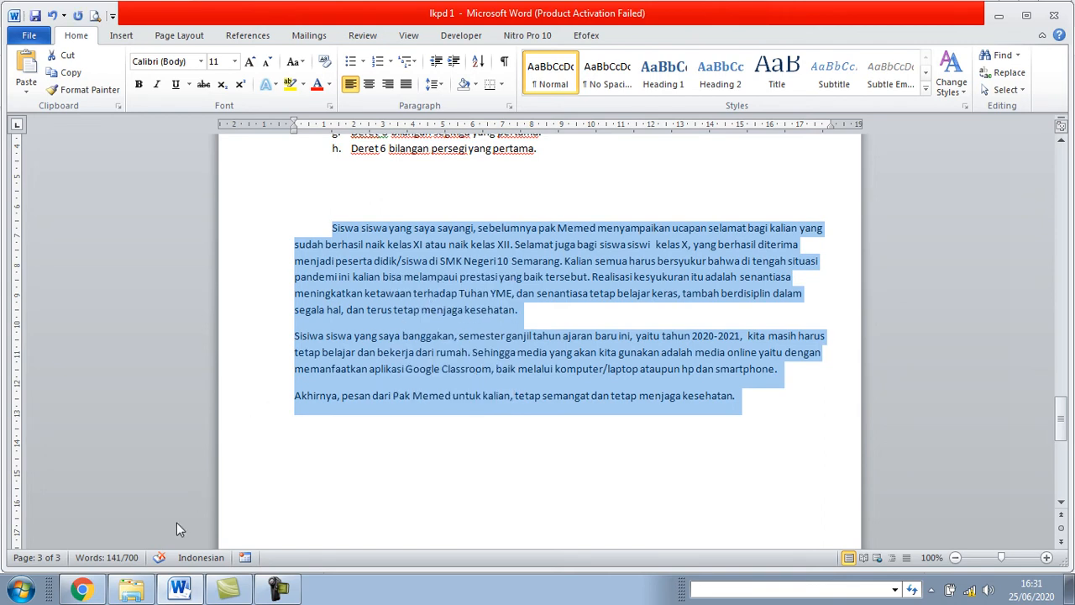
Switch back to Google Classroom in Chrome and paste the copied greeting into the announcement text
click(91, 591)
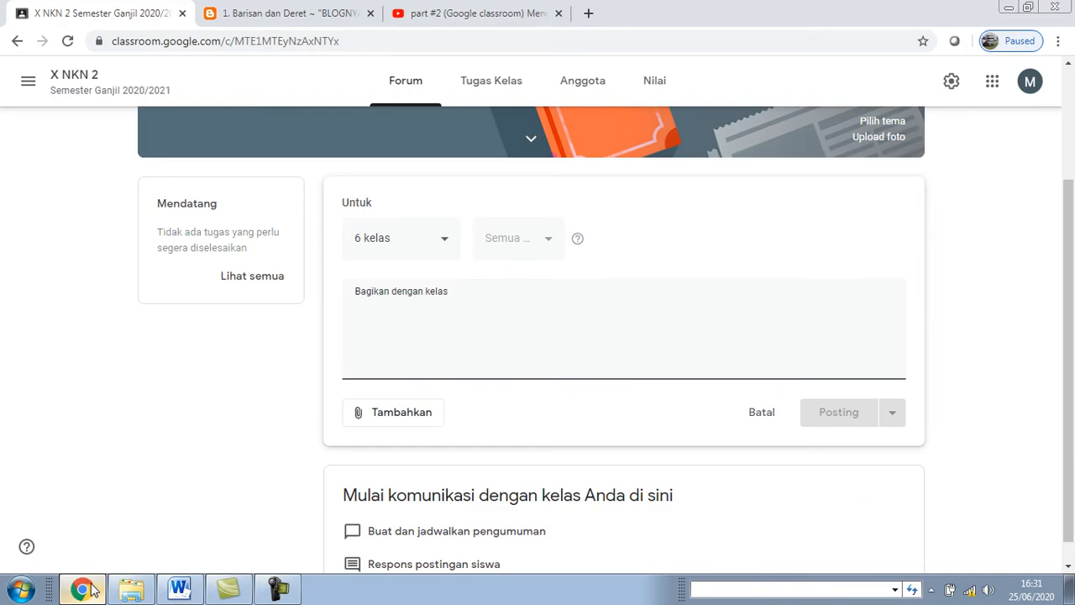
right_click(355, 312)
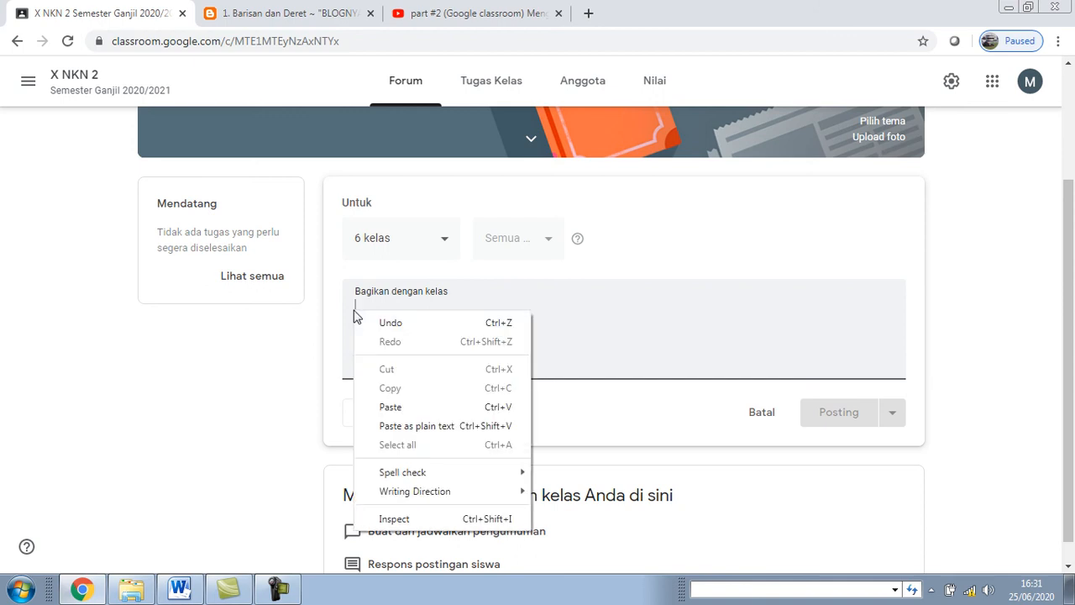
click(391, 408)
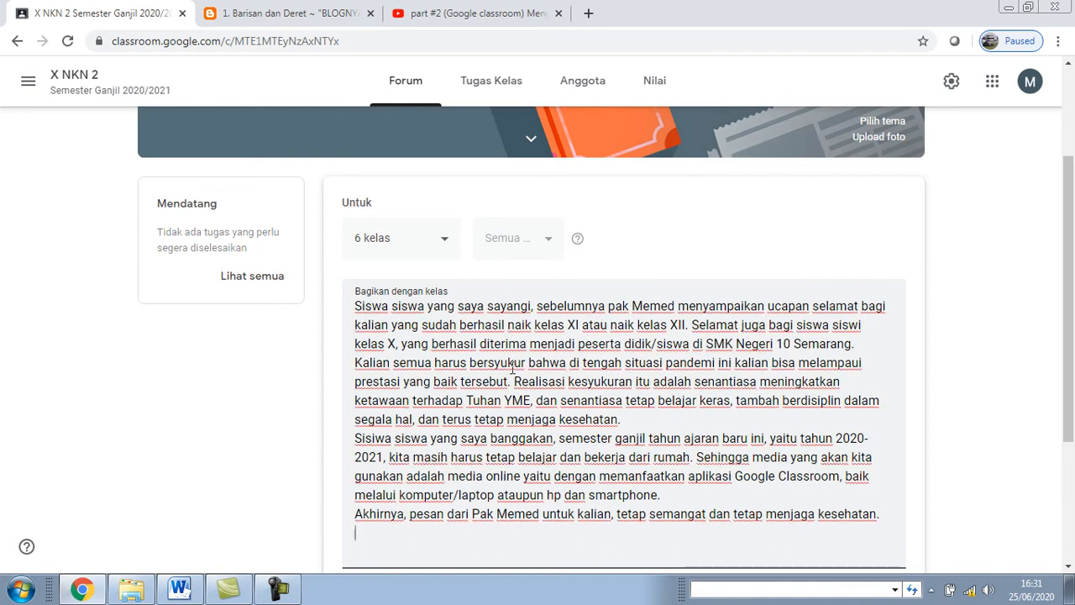
Review the announcement's text and selected classes, then post it to all six classes
scroll(496, 367, down, 3)
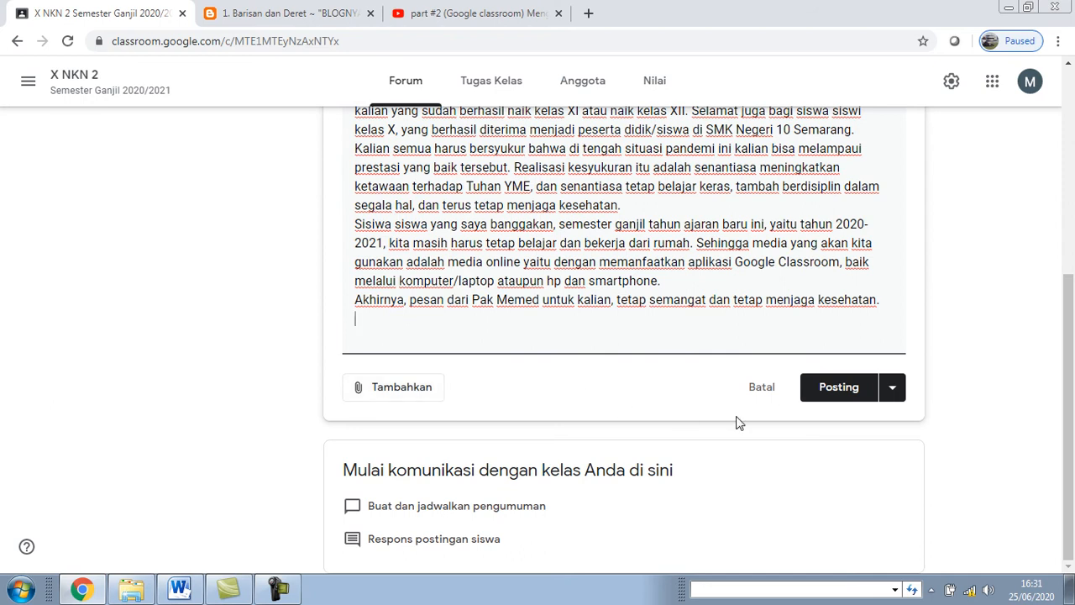
scroll(900, 320, up, 5)
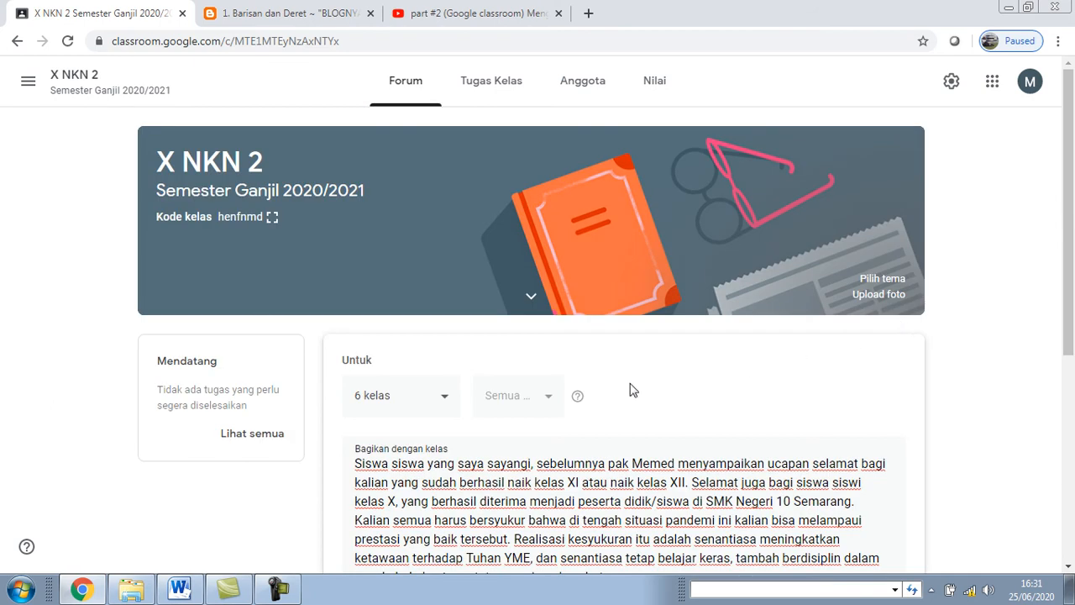
click(445, 404)
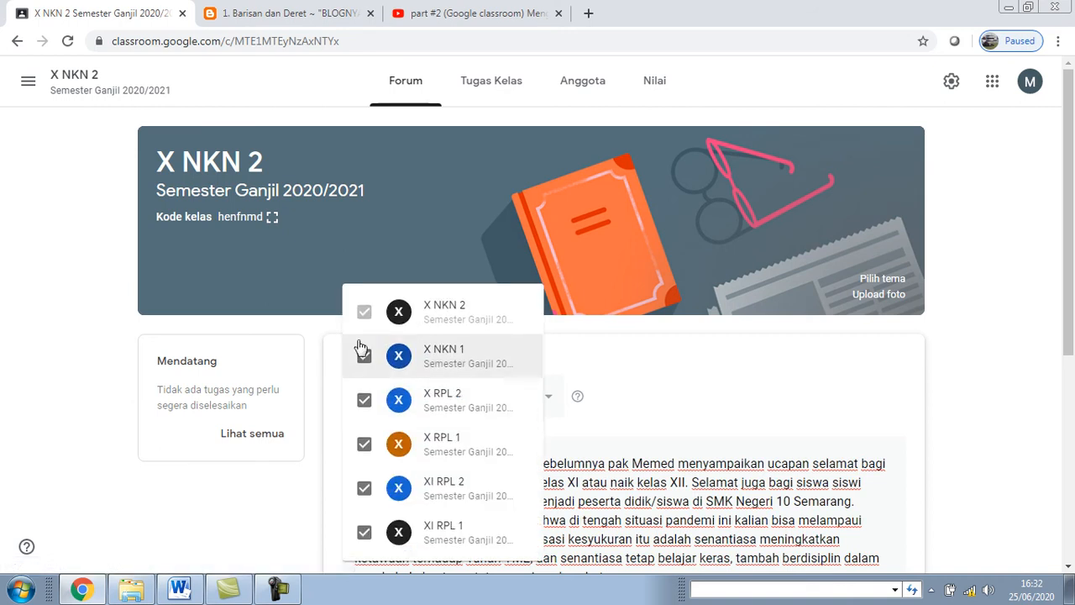
scroll(360, 350, down, 2)
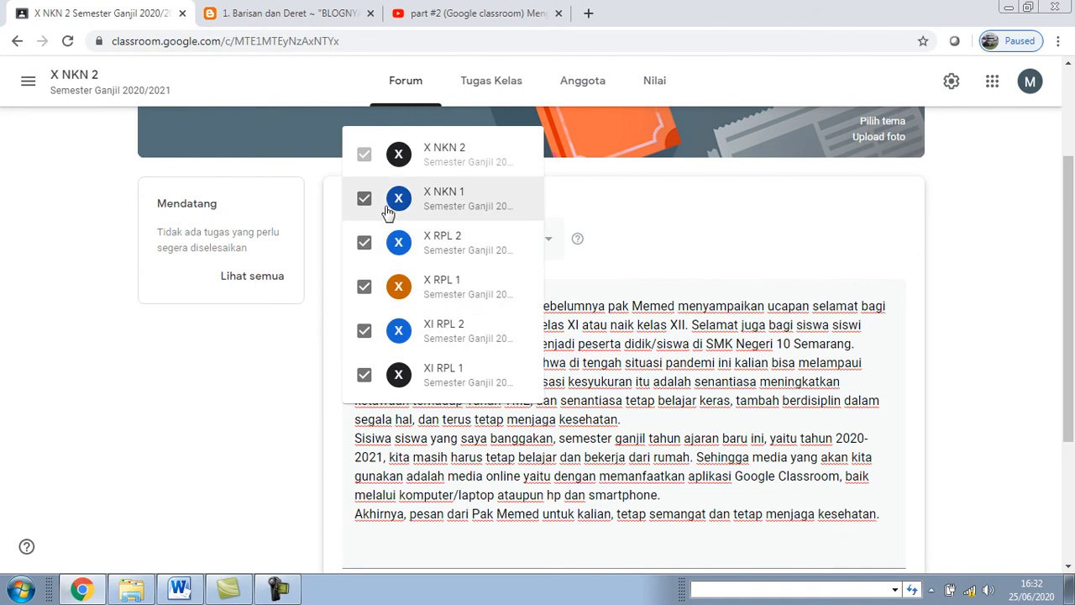
click(694, 266)
scroll(694, 266, down, 3)
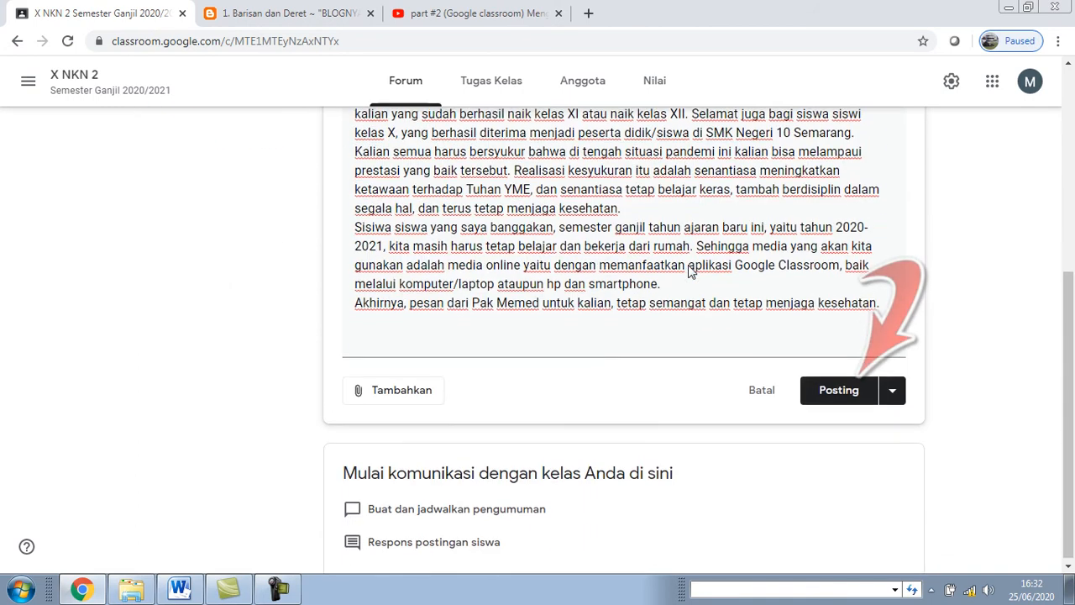
click(827, 393)
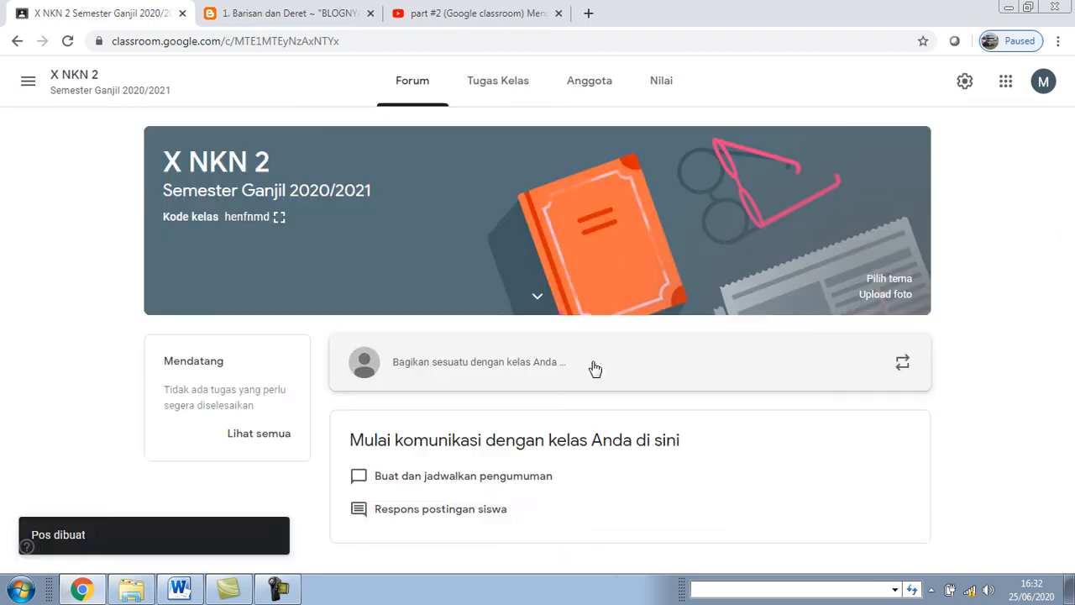
Review the posted announcement on the X NKN 2 forum
scroll(434, 427, down, 2)
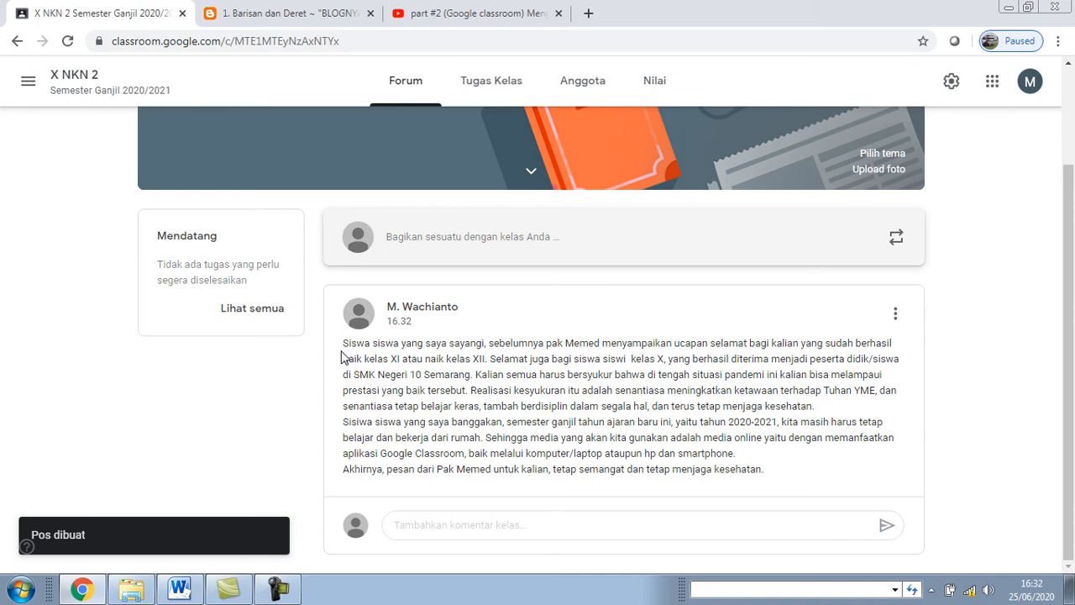
scroll(456, 344, up, 2)
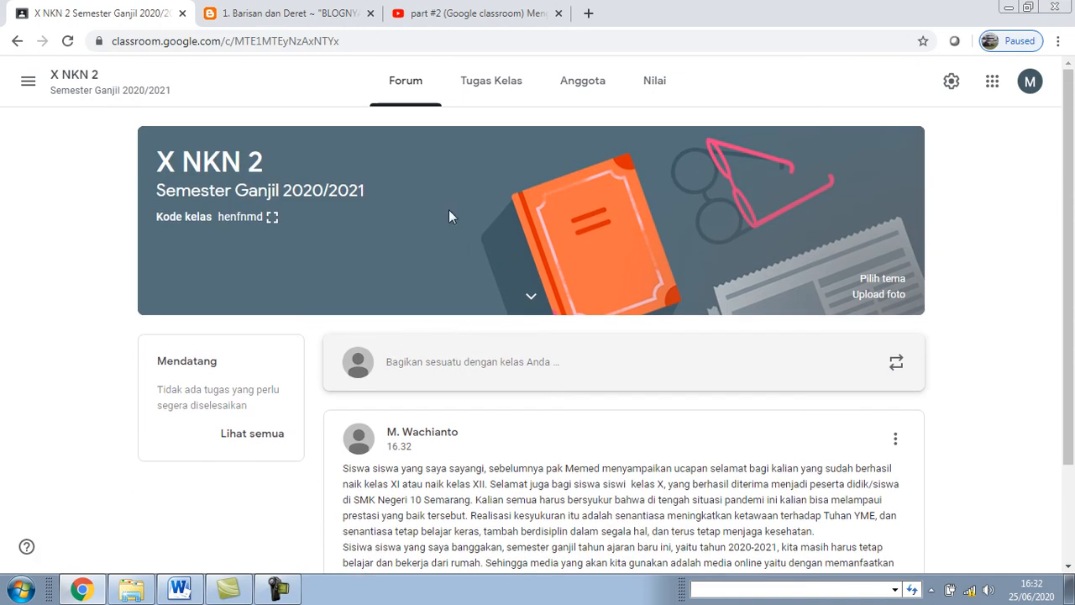
scroll(521, 414, down, 2)
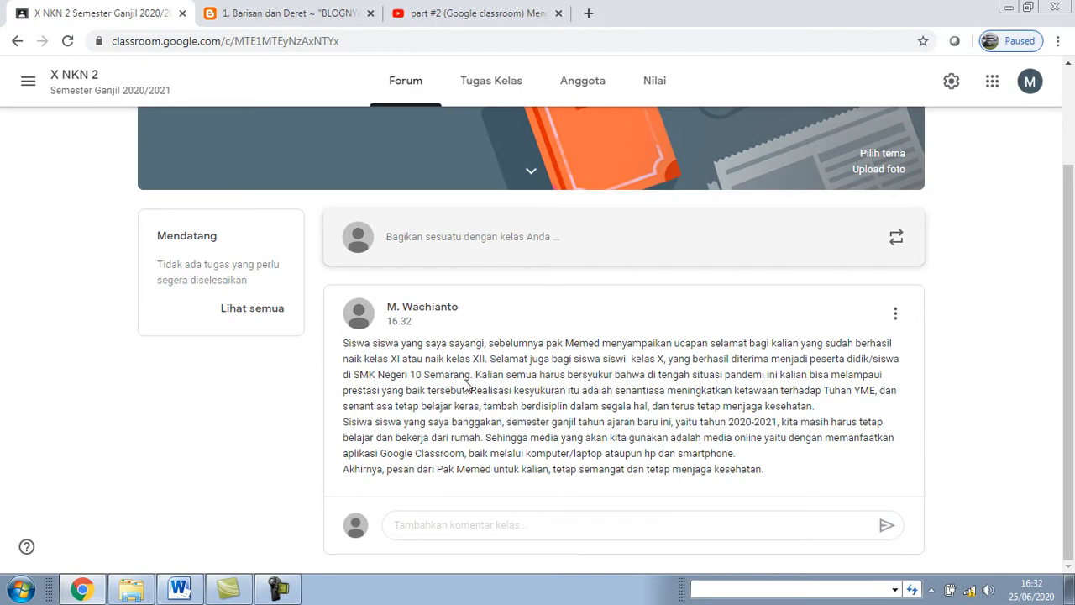
Return to the class list and open X NKN 1 to check the announcement on its forum
click(27, 83)
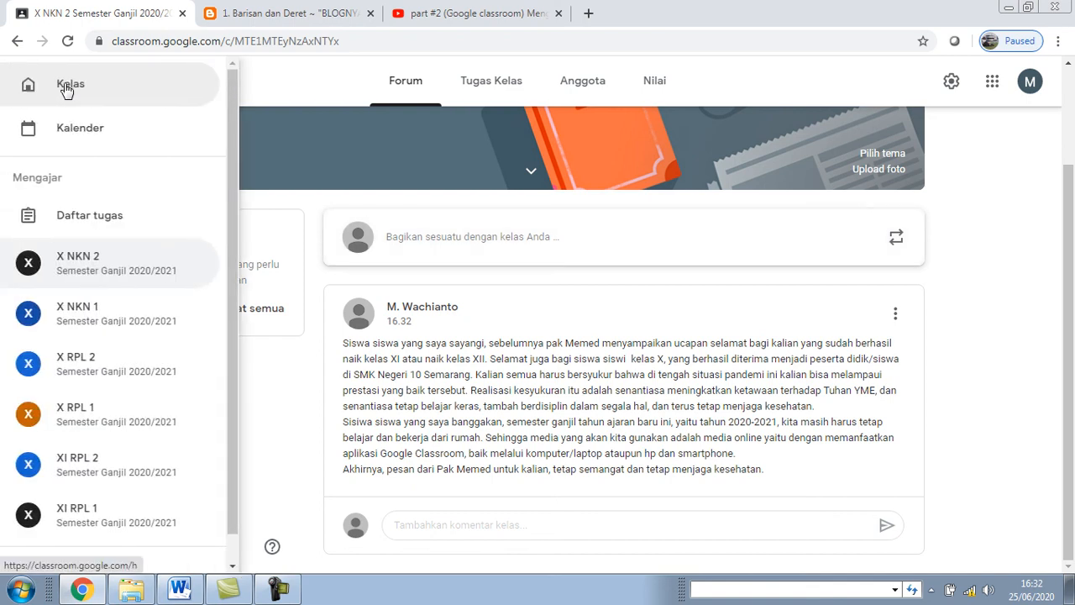
click(31, 85)
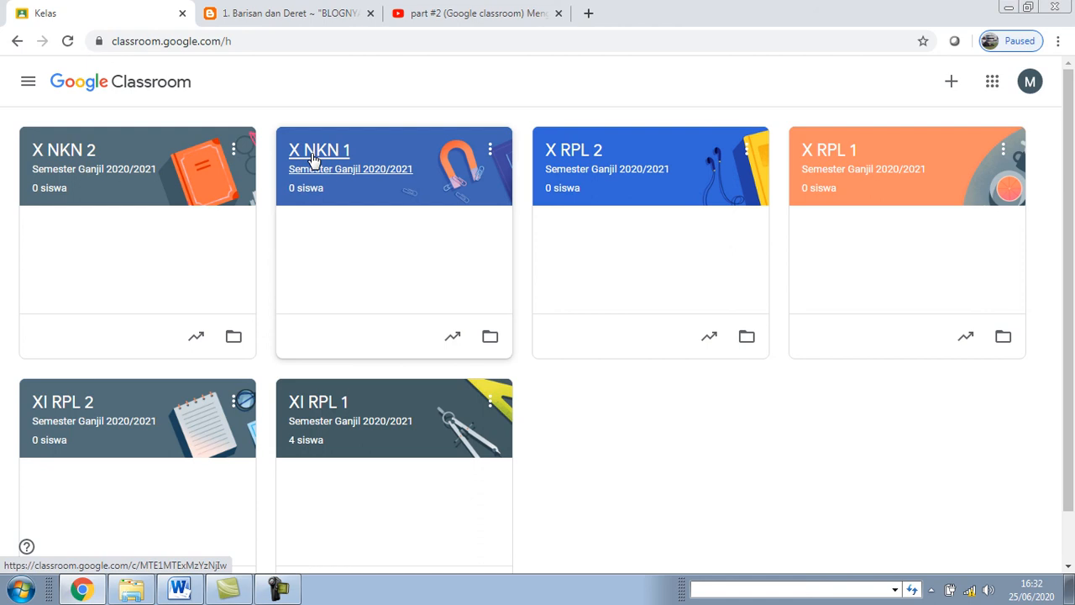
click(313, 158)
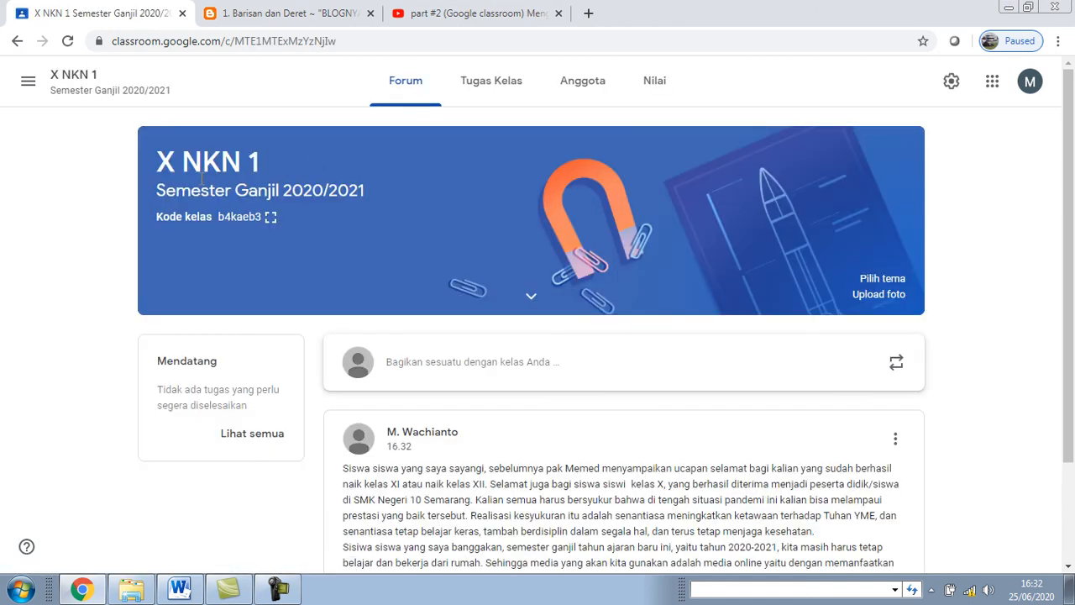
scroll(374, 405, down, 2)
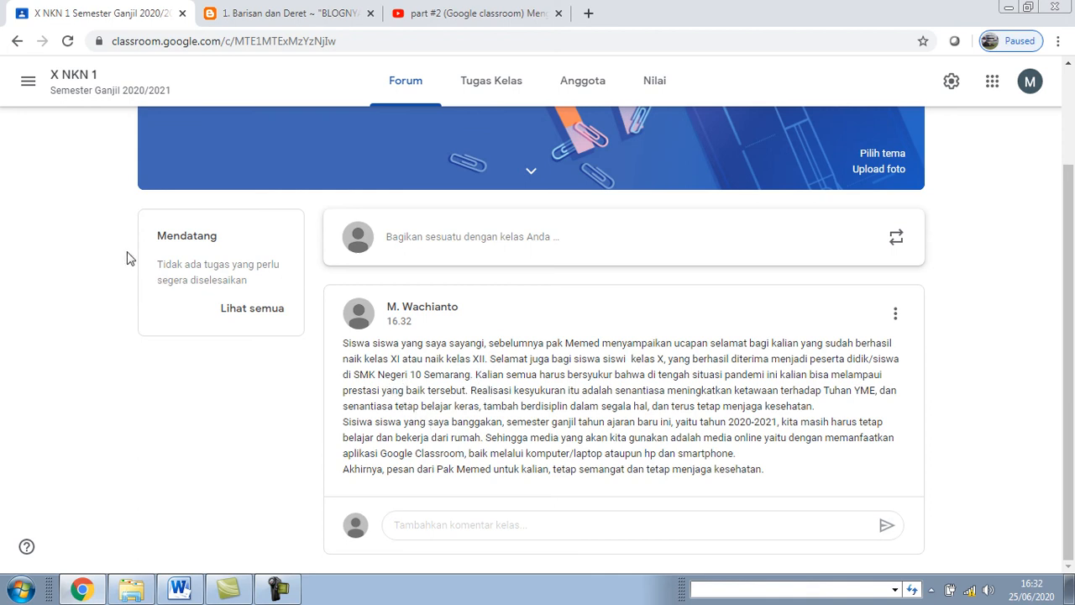
Return to the class list and open X RPL 2 to check the greeting announcement on its forum
click(30, 82)
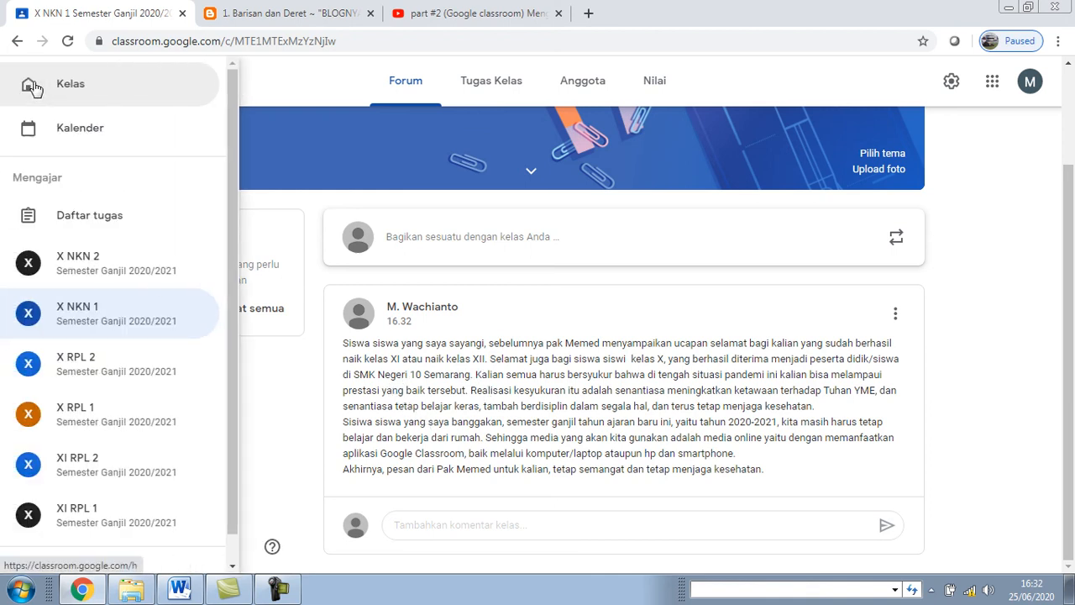
click(53, 91)
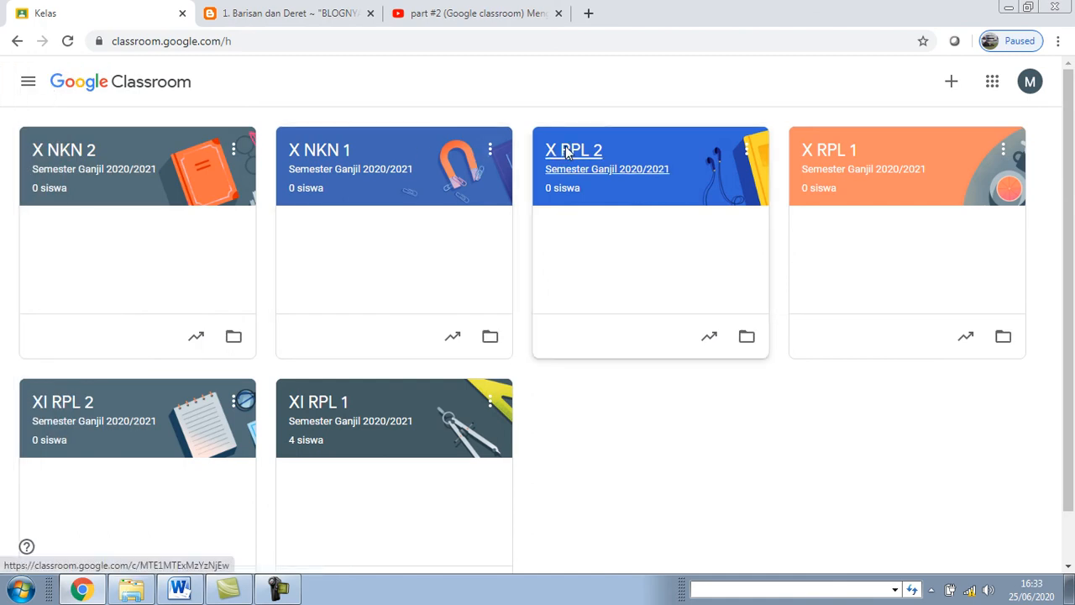
click(567, 150)
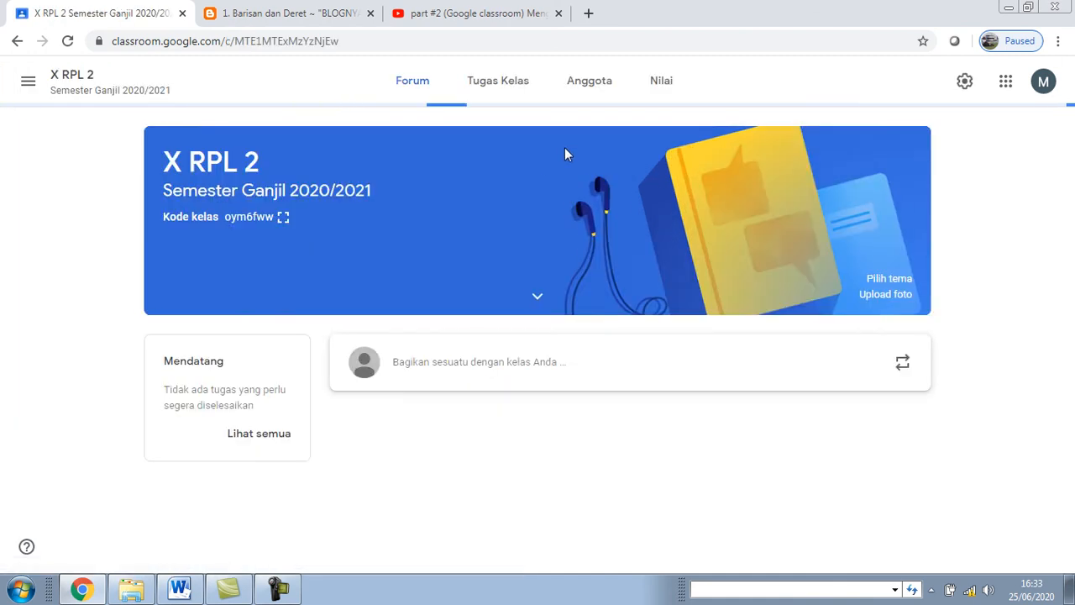
scroll(353, 360, down, 3)
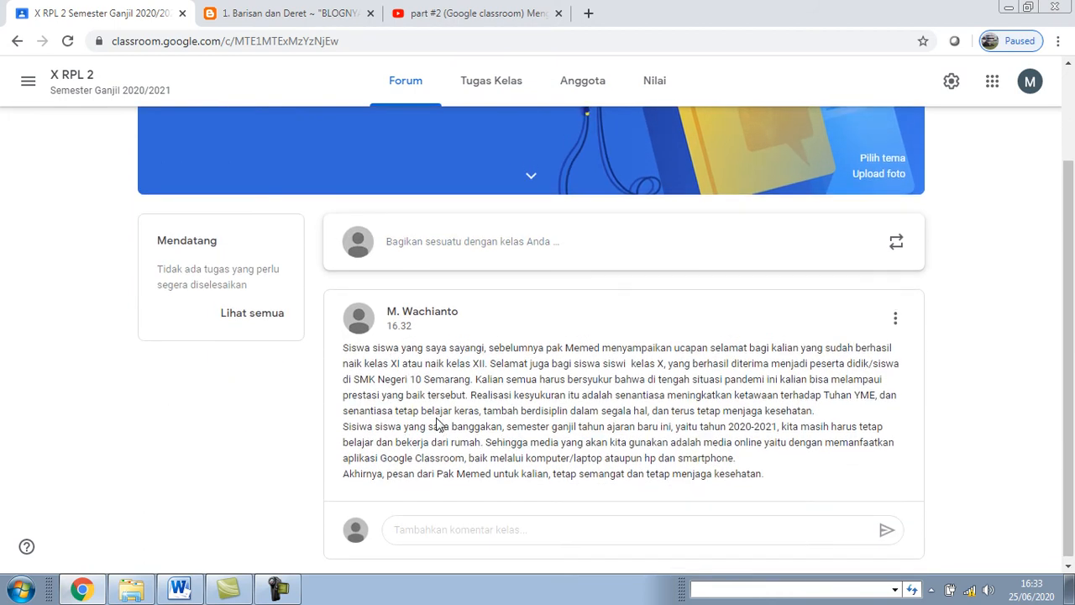
scroll(441, 424, up, 3)
Reopen X RPL 2 from the class list and start a new announcement addressed to both X RPL 2 and X RPL 1
click(21, 87)
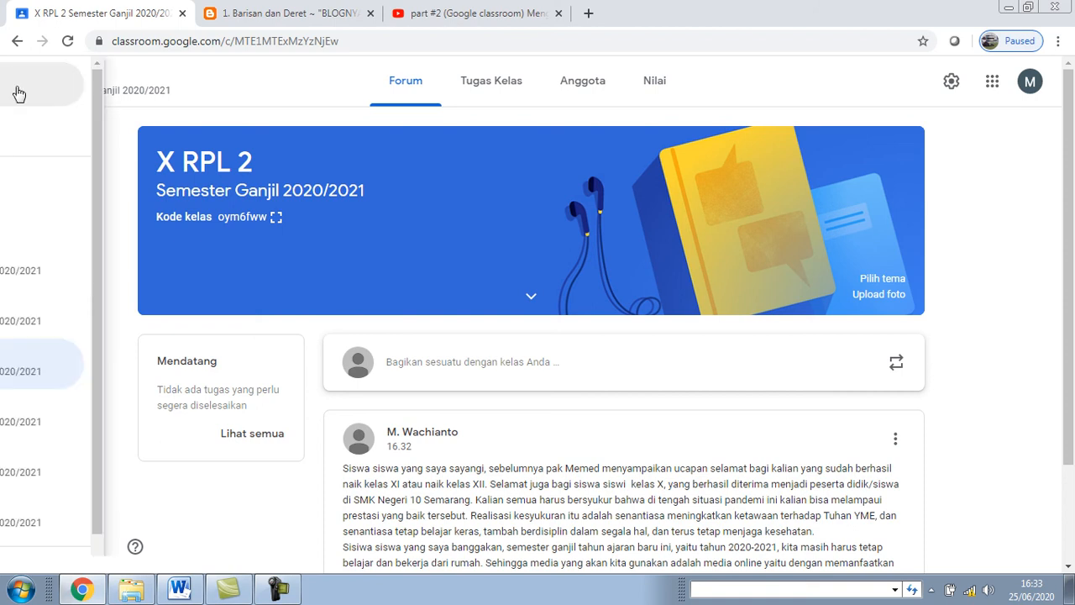
click(72, 94)
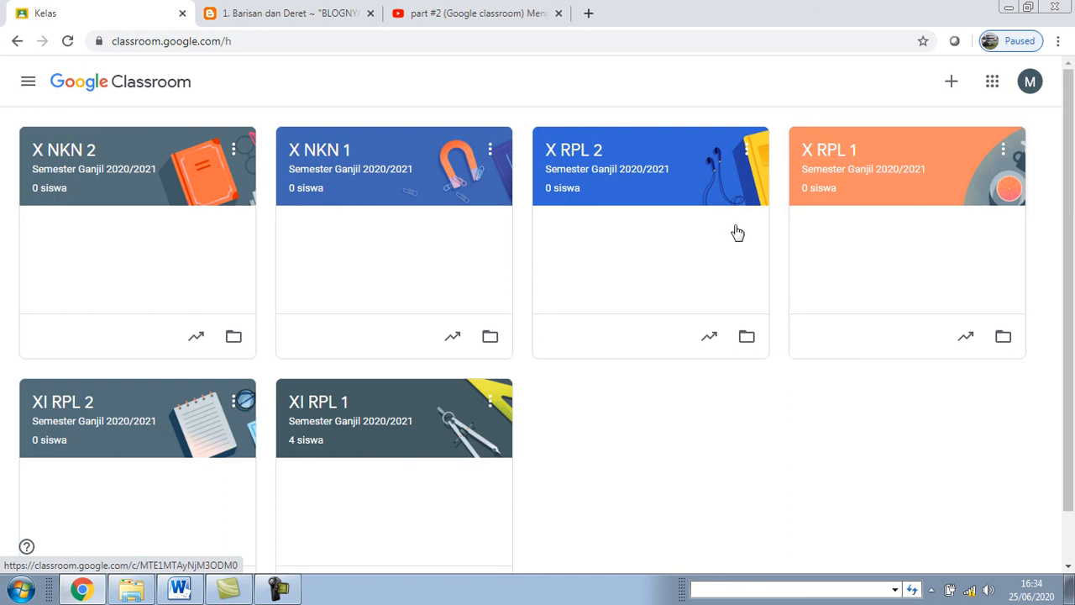
click(575, 158)
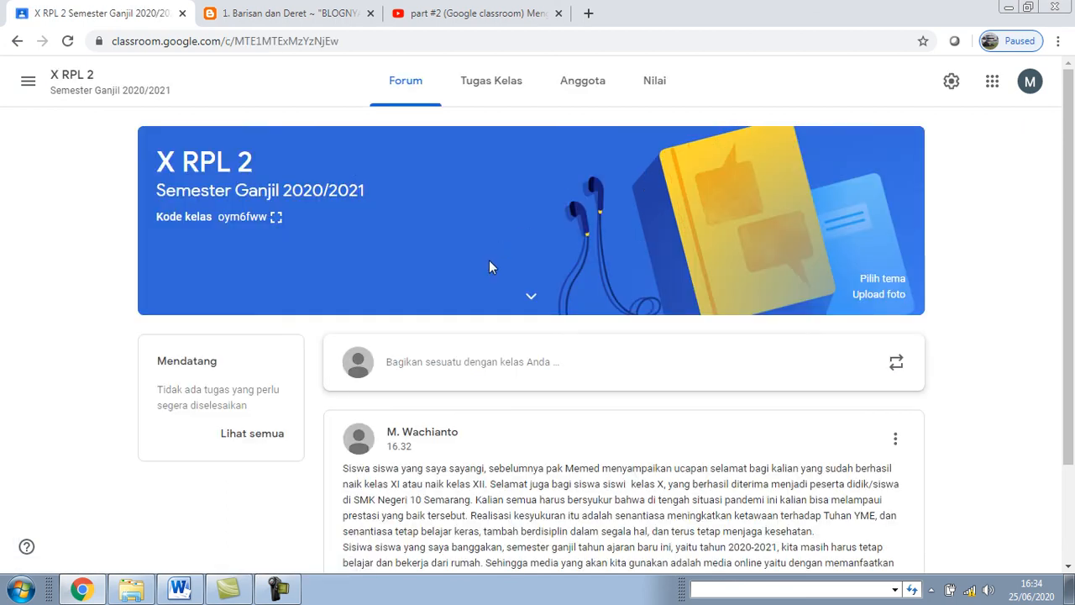
click(435, 364)
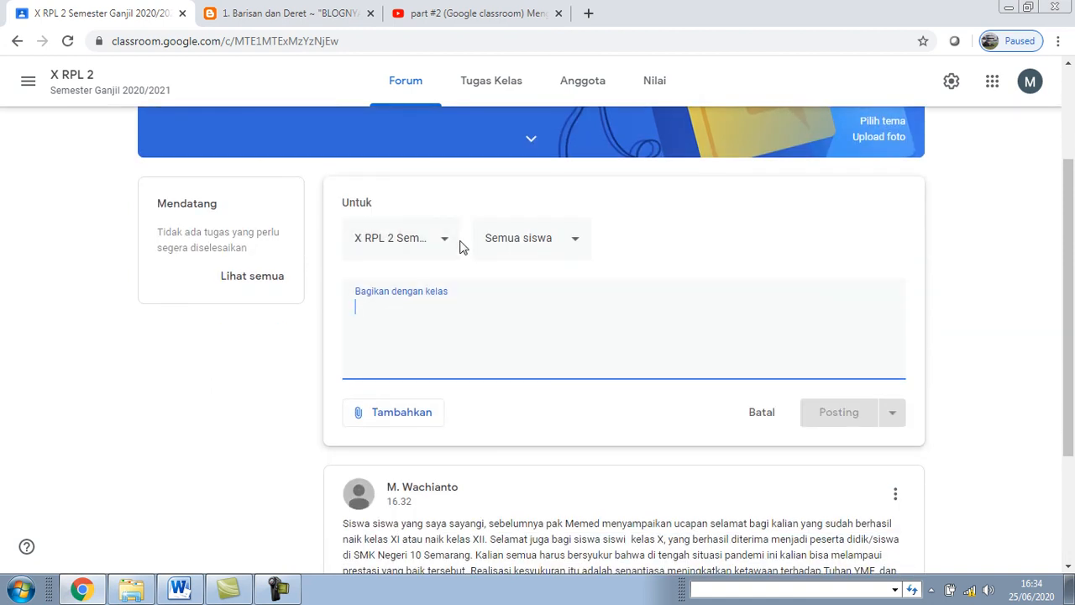
click(449, 245)
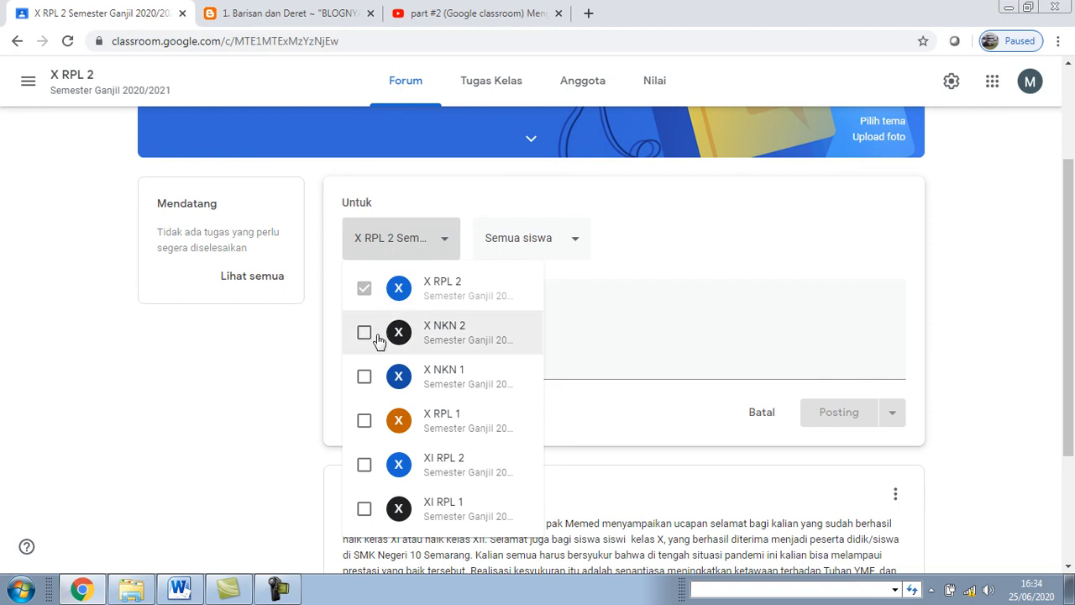
click(364, 421)
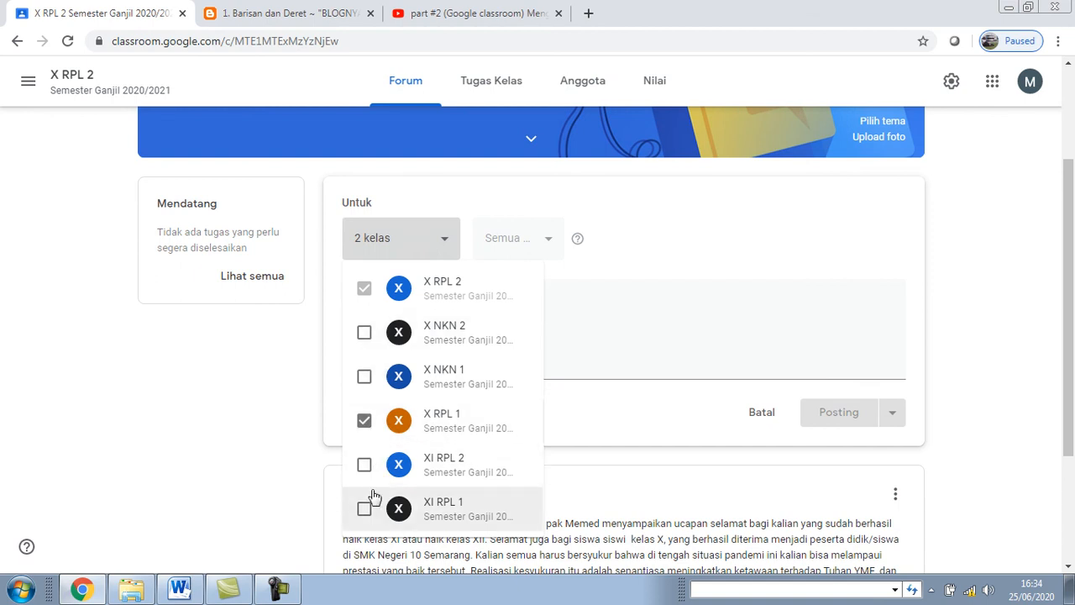
click(601, 308)
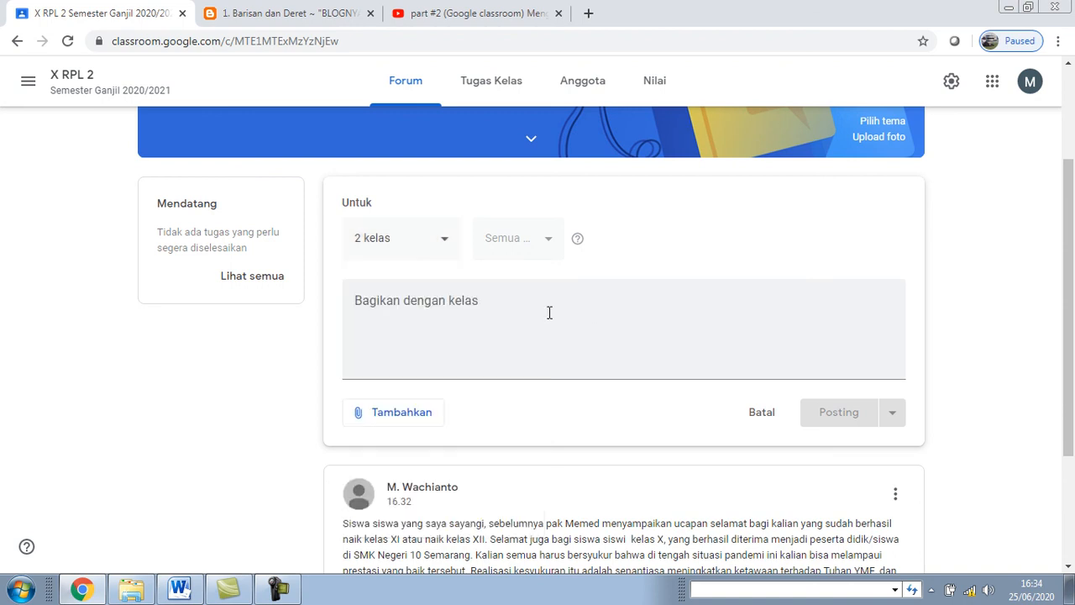
Write "Remidi mapel PD akan dilaksanakan minggu depan." as the announcement text and post it to the two selected classes
click(365, 299)
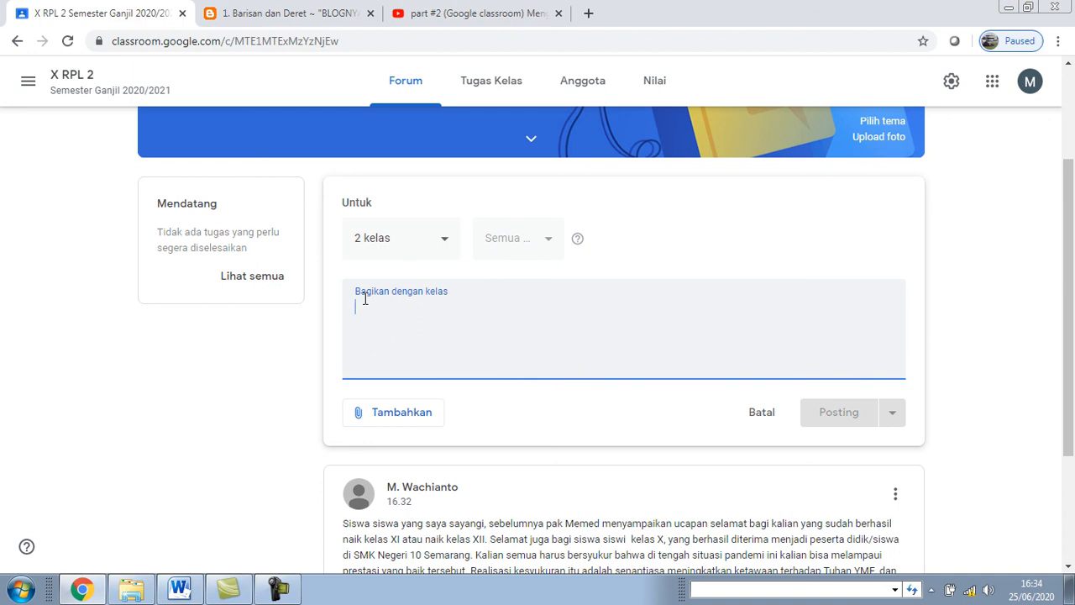
text(Remidi)
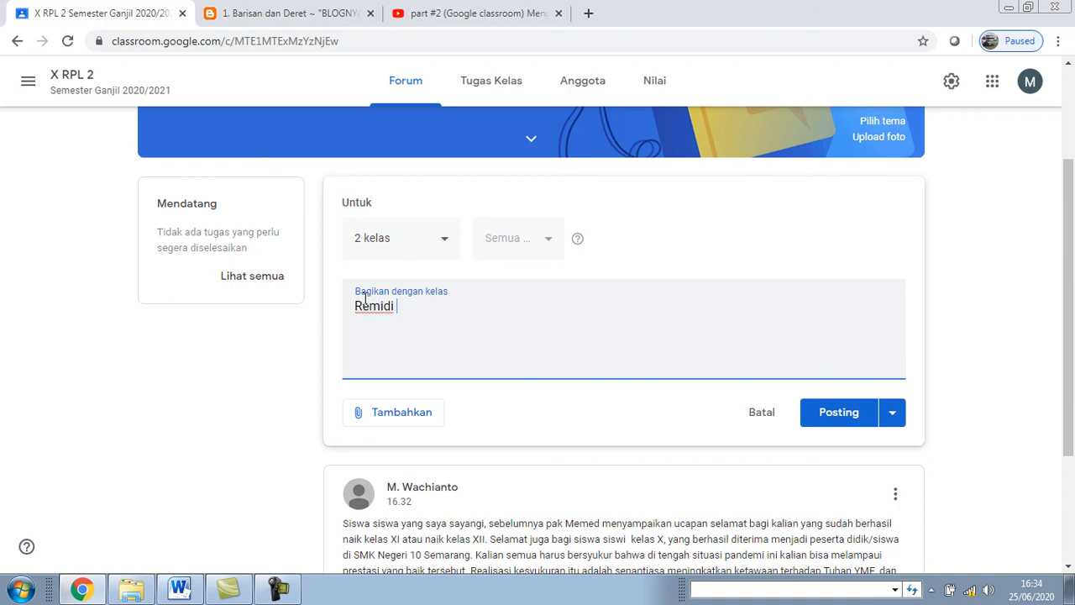
text( kelas)
key(BackSpace)
key(BackSpace)
text(mapel PD akan d)
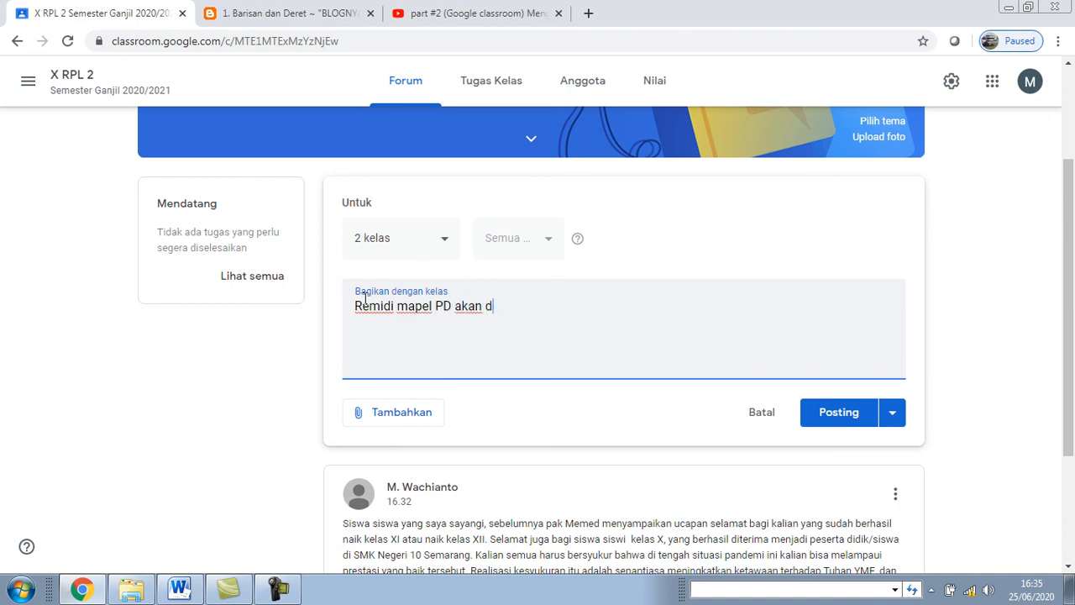
text(ilaksanakan ming)
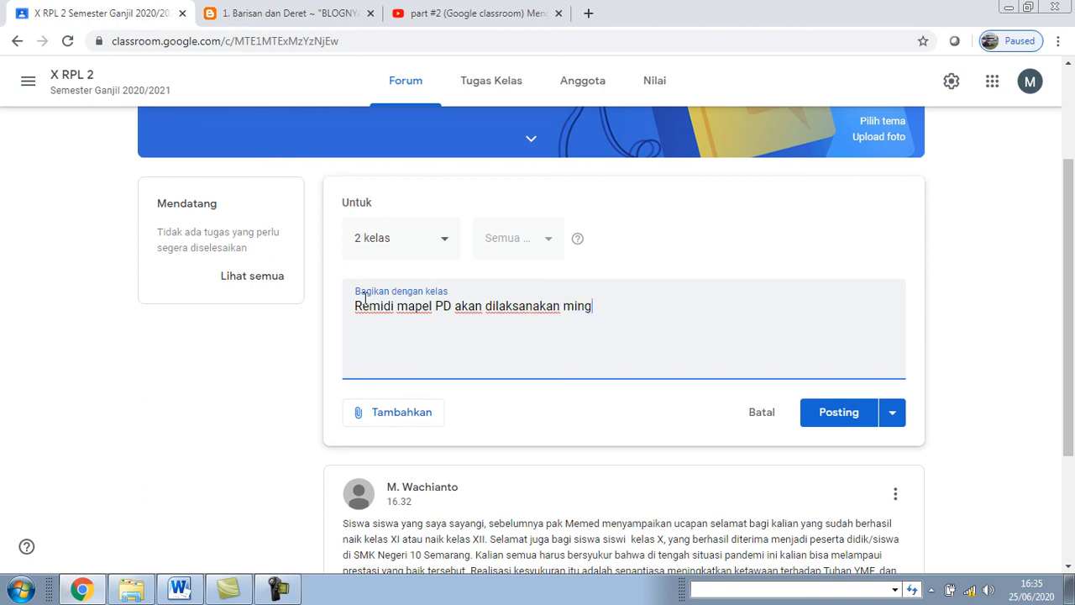
text(gu depan.)
click(841, 418)
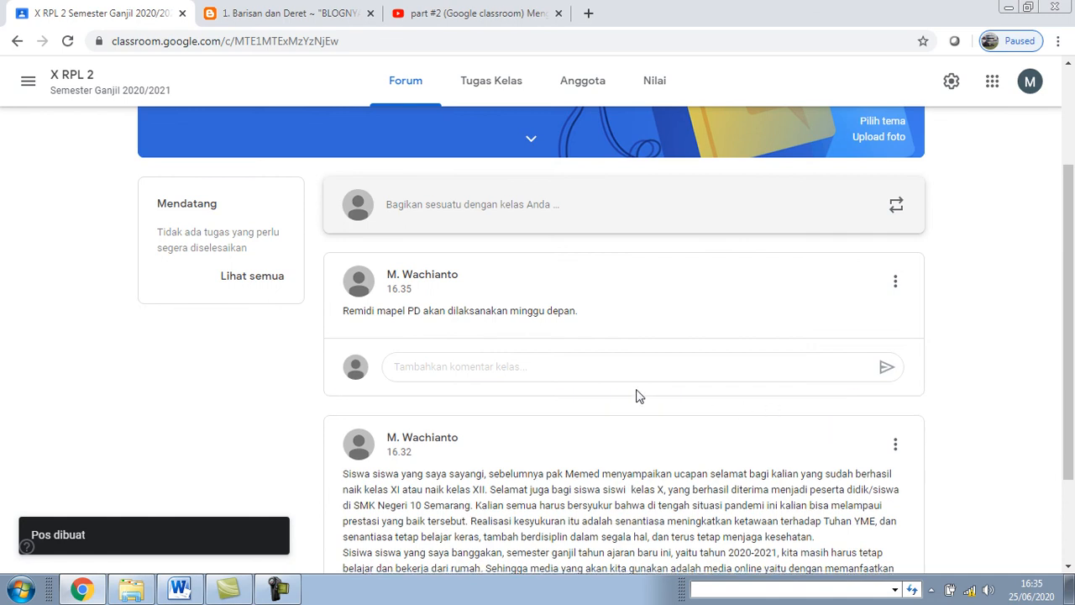
Review the new remedial announcement and the earlier greeting on the X RPL 2 forum
scroll(526, 336, down, 1)
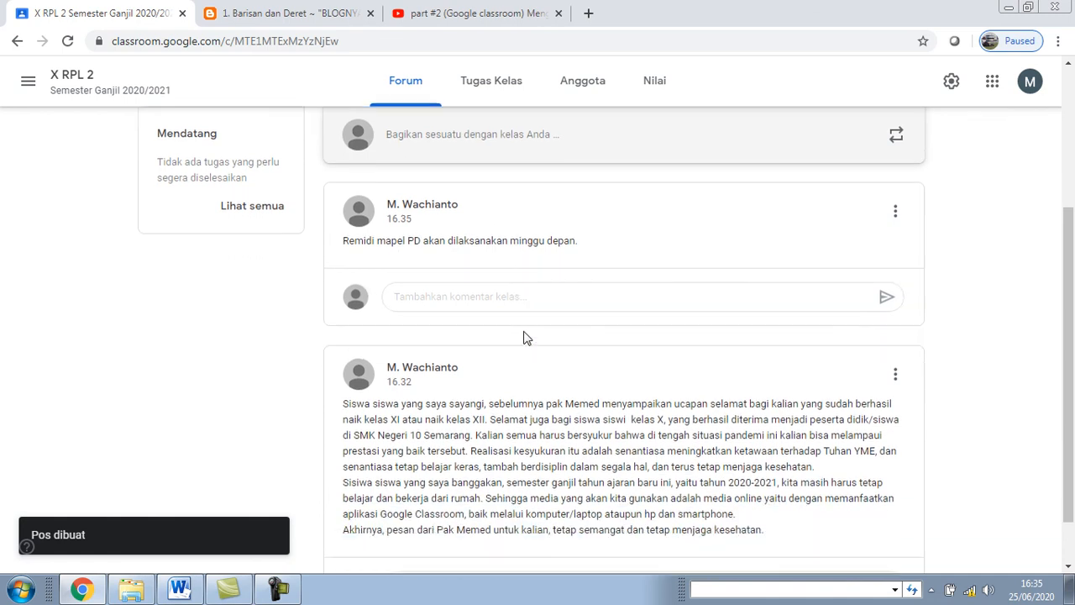
scroll(475, 333, up, 3)
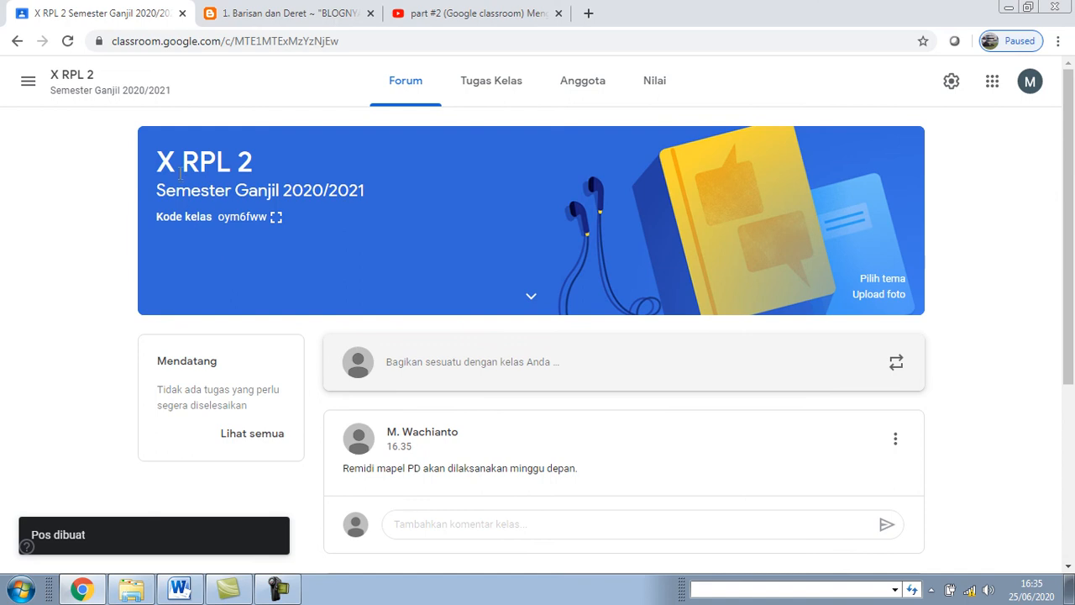
scroll(409, 444, down, 1)
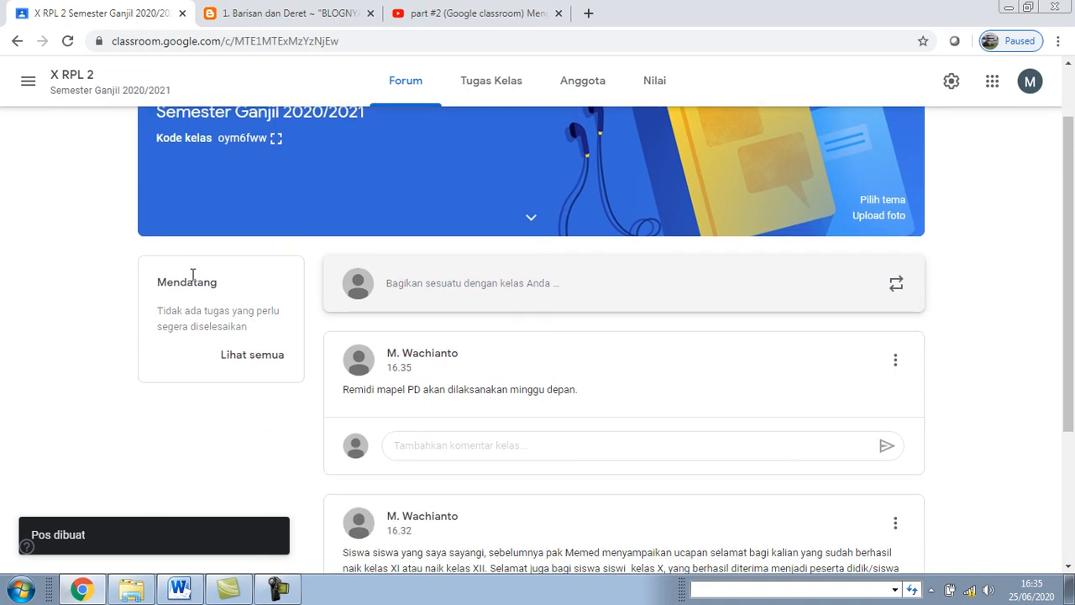
Return to the class list and open X RPL 1 to check the remedial announcement on its forum
click(28, 84)
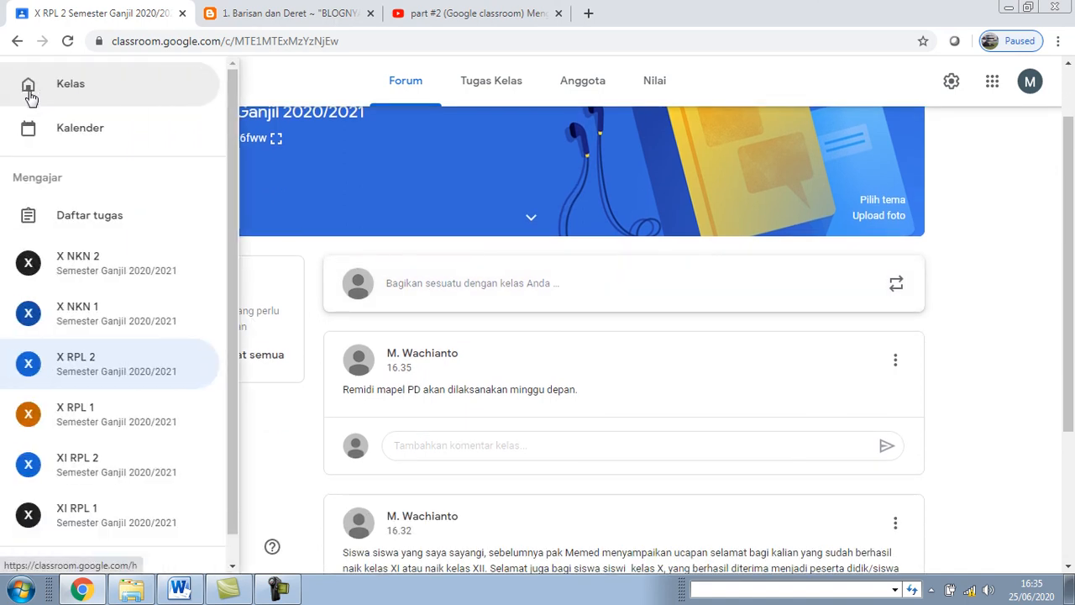
click(38, 92)
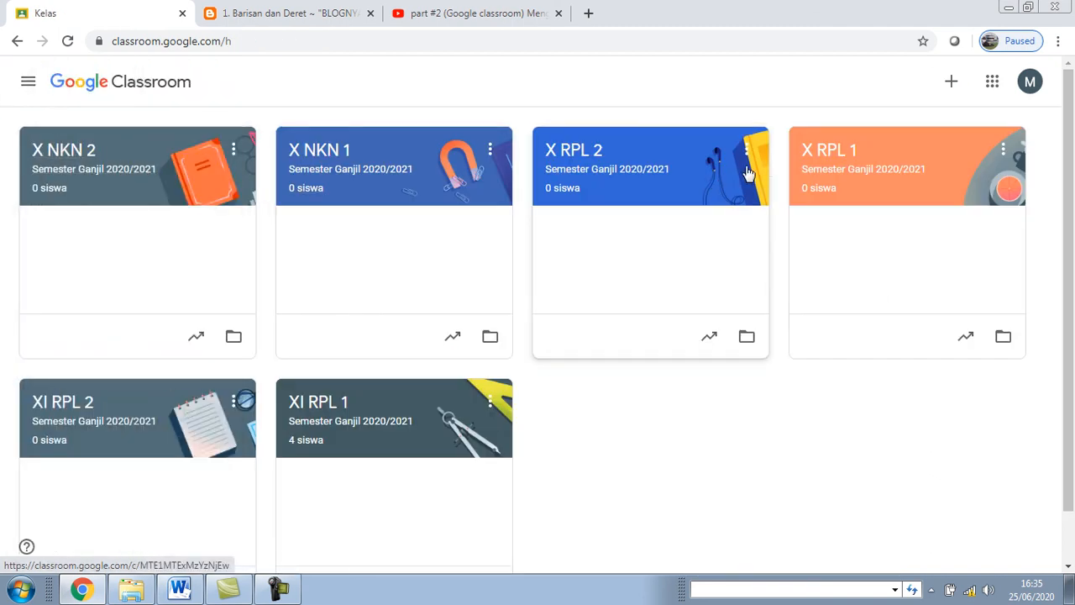
click(819, 158)
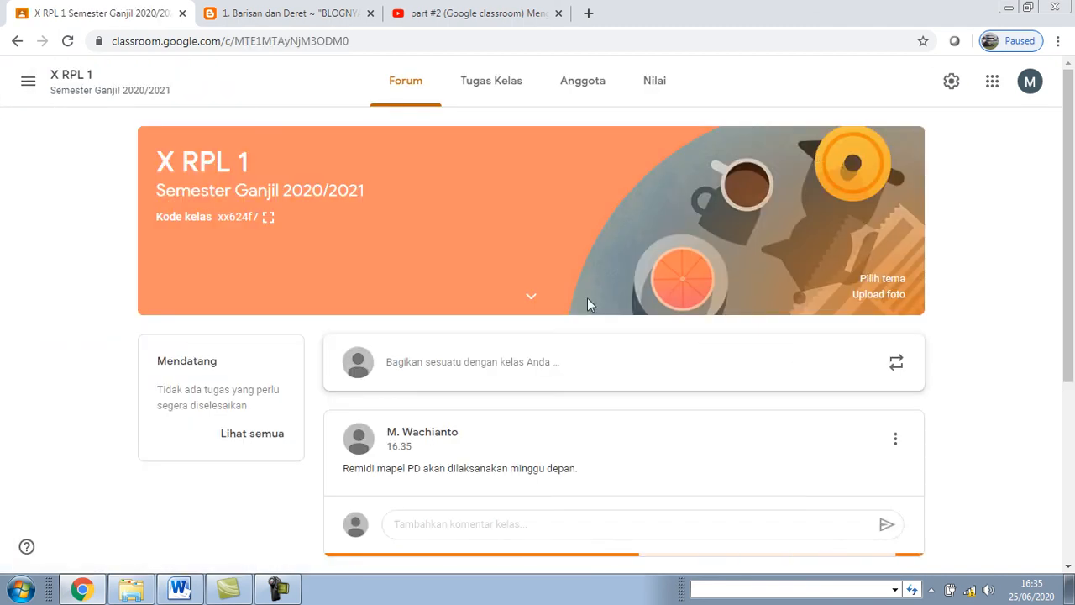
scroll(439, 467, down, 1)
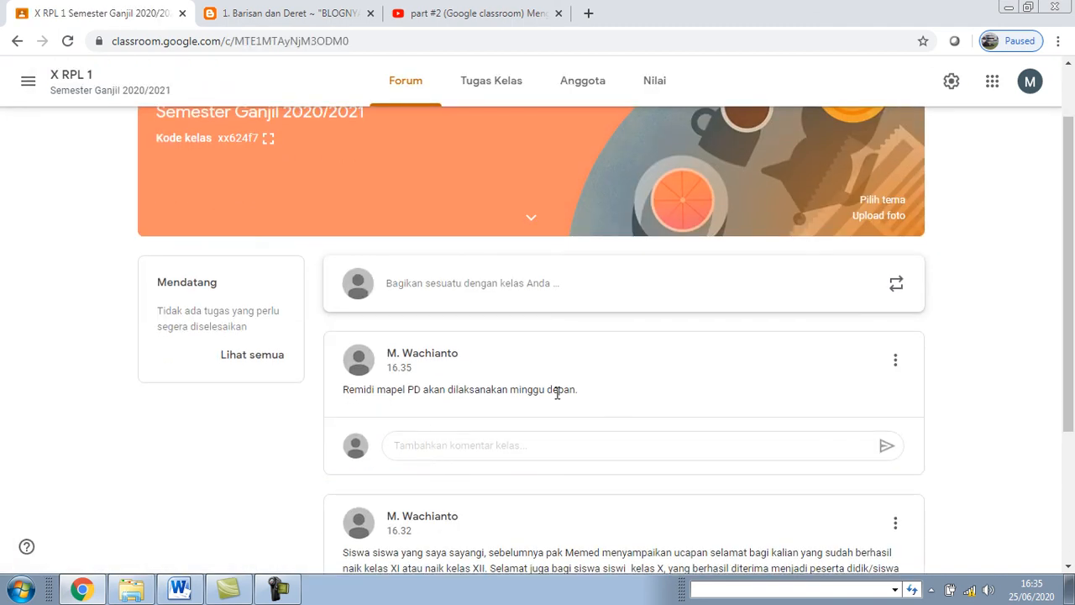
scroll(557, 393, up, 1)
Return to the class list and open XI RPL 1 to check which announcements its forum shows
click(28, 82)
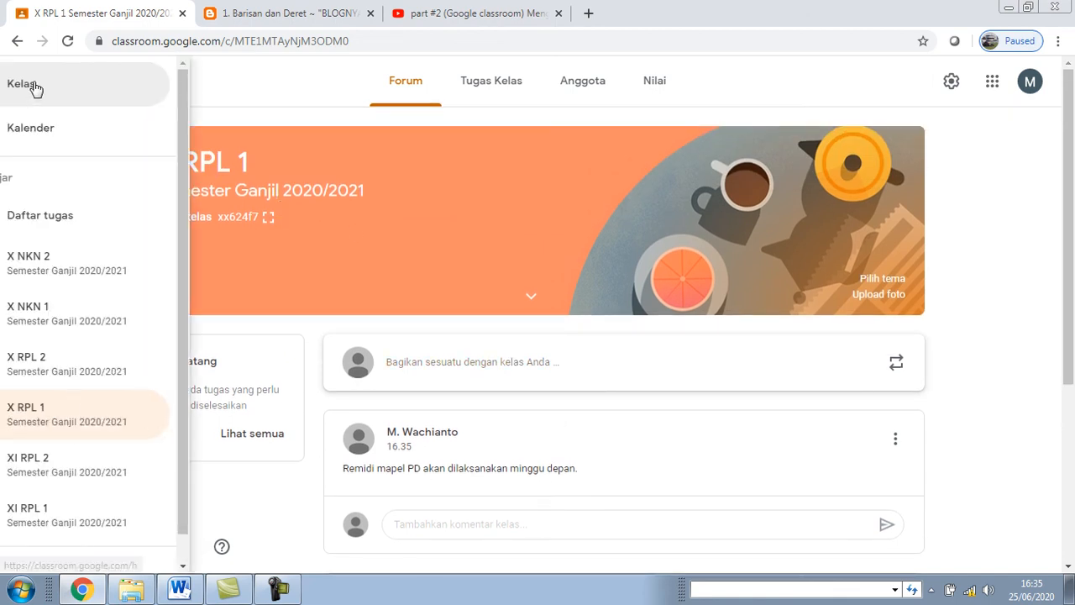
click(64, 97)
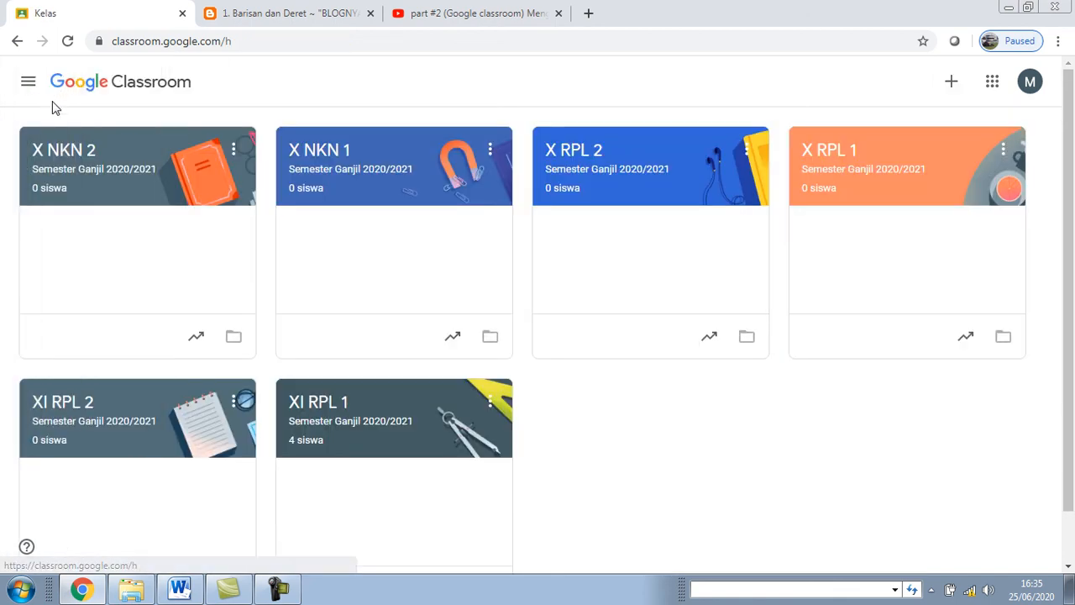
click(305, 411)
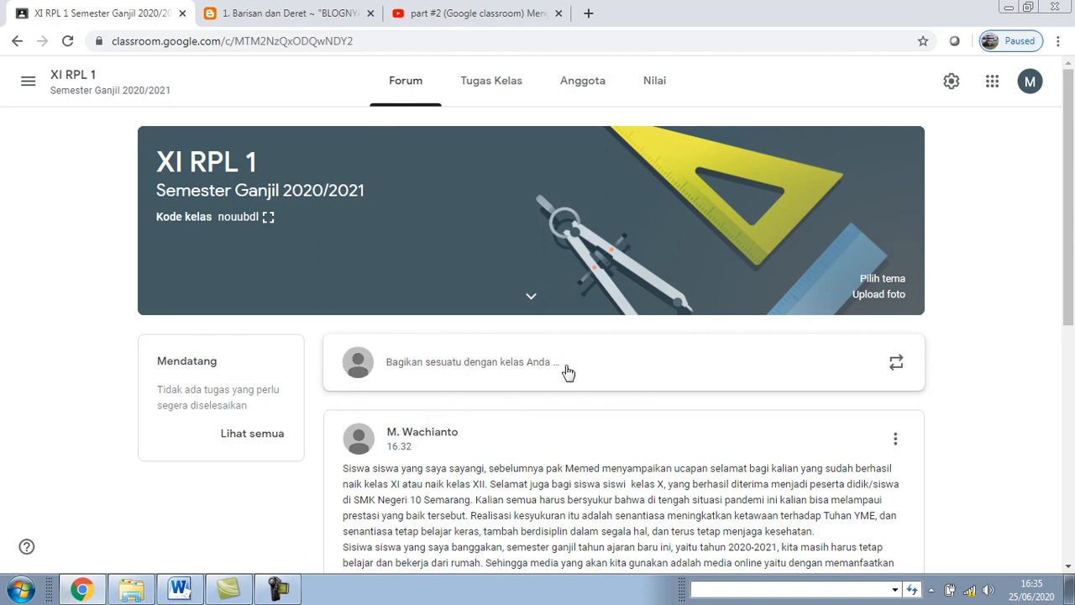
Go back to X RPL 1 through the class list and delete the remedial announcement from its forum
click(26, 84)
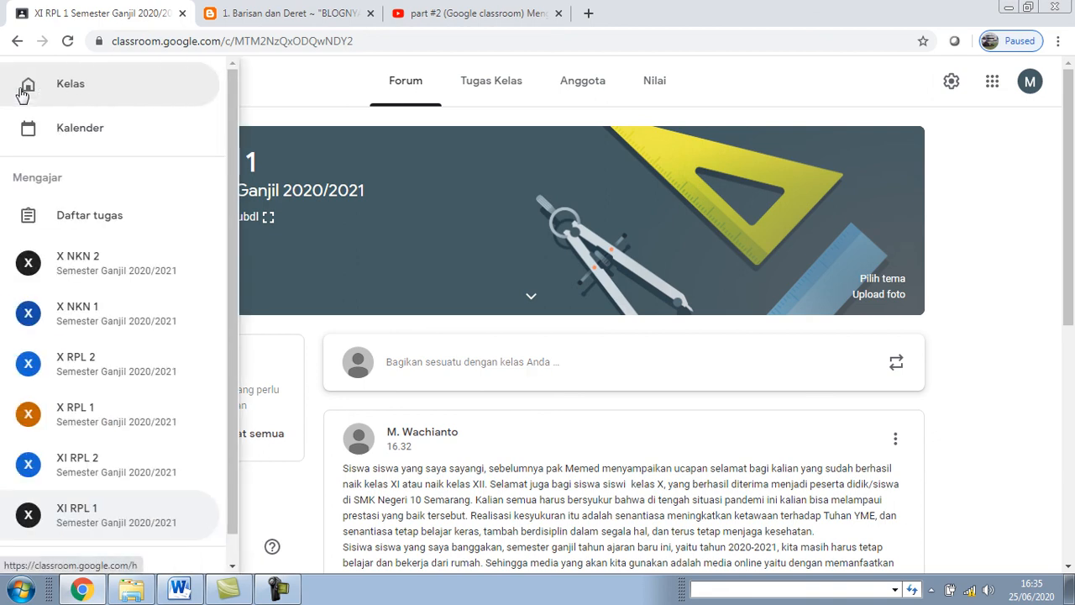
click(26, 88)
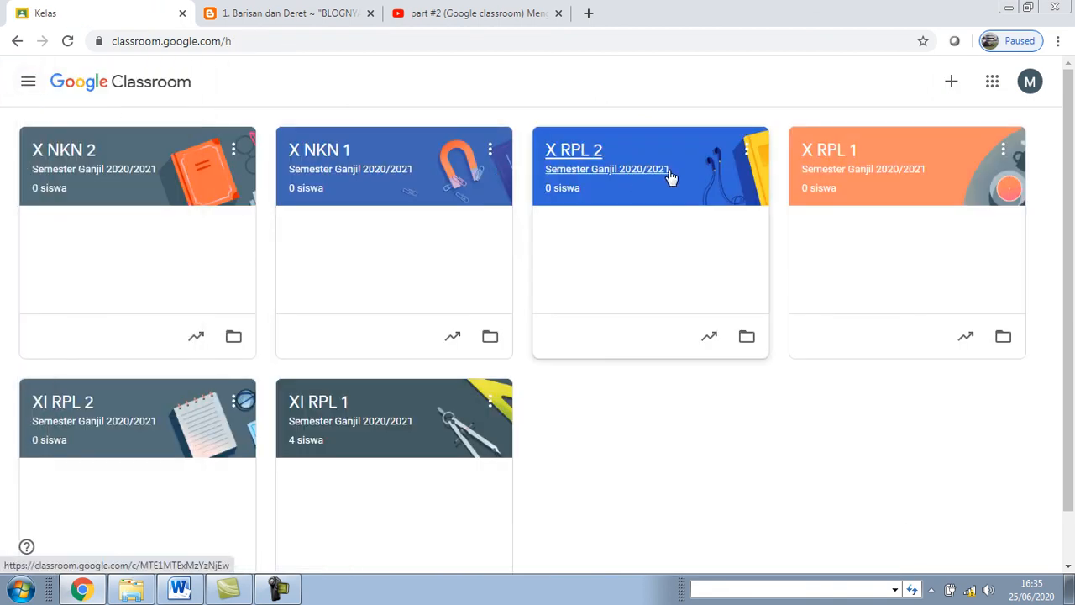
click(814, 150)
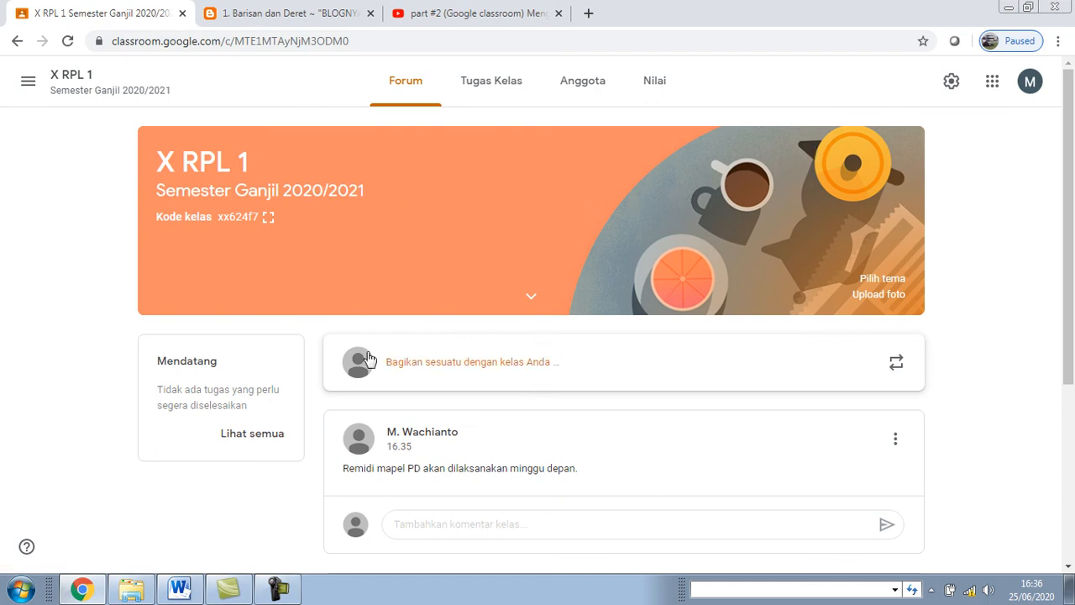
scroll(366, 352, down, 2)
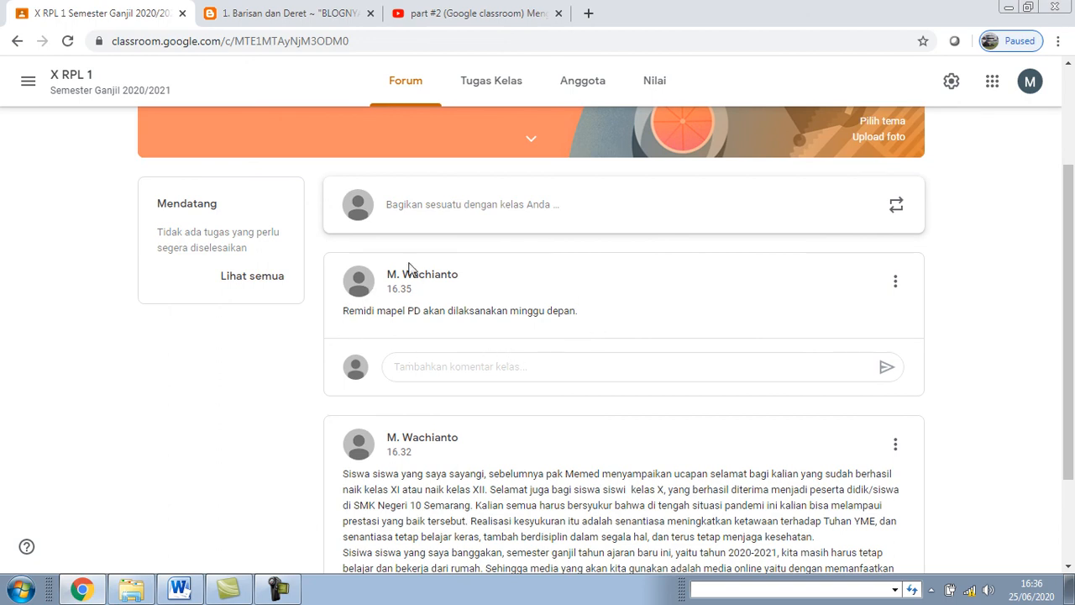
click(896, 286)
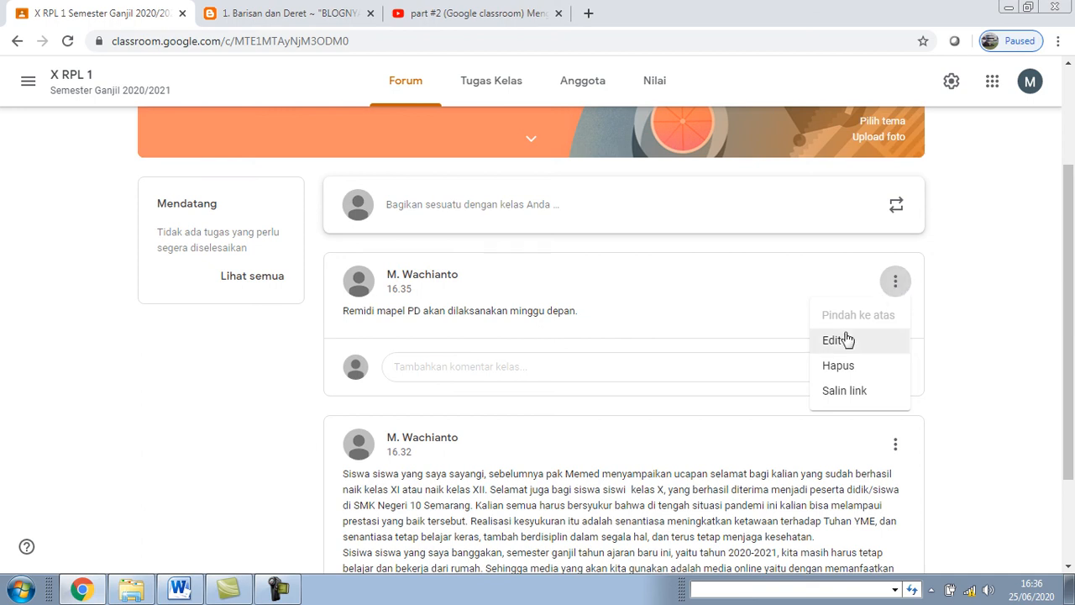
click(833, 371)
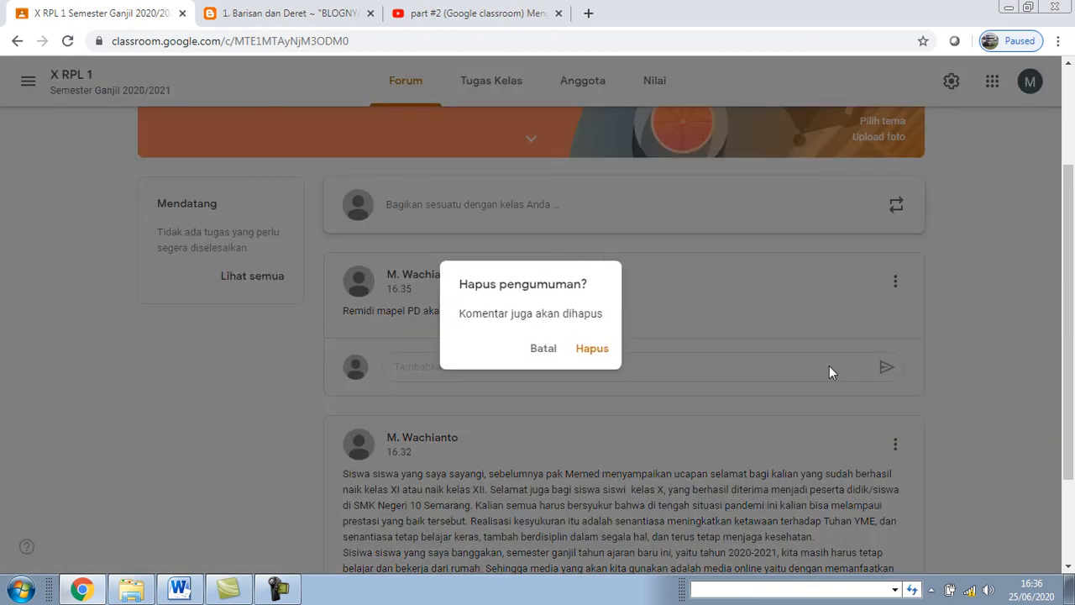
click(598, 350)
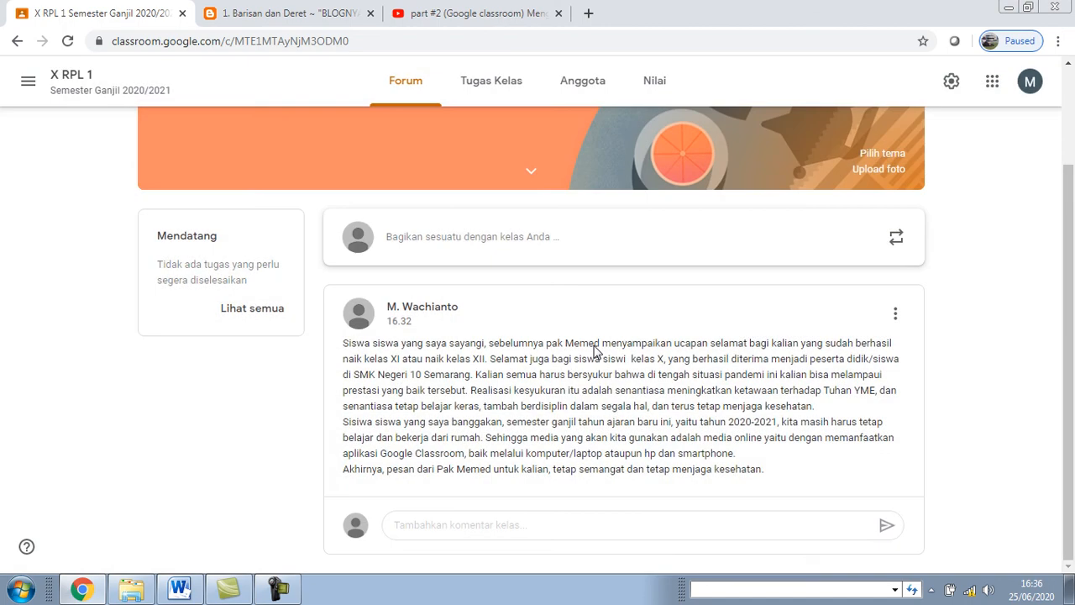
Open X RPL 2 through the class list and delete the "Remidi mapel PD akan dilaksanakan minggu depan." announcement from its forum
click(31, 88)
click(32, 87)
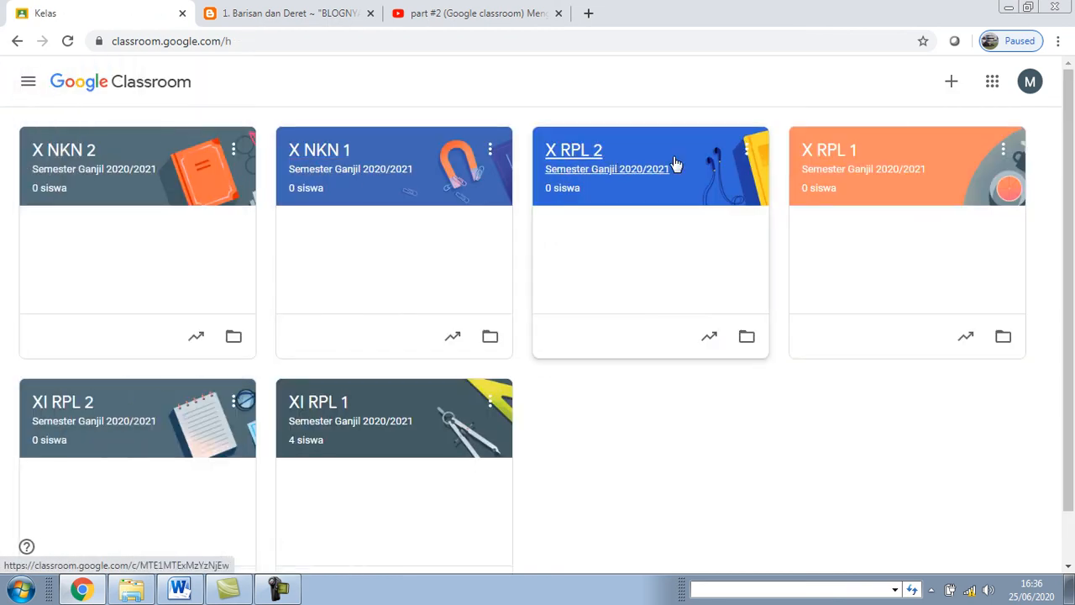
click(578, 162)
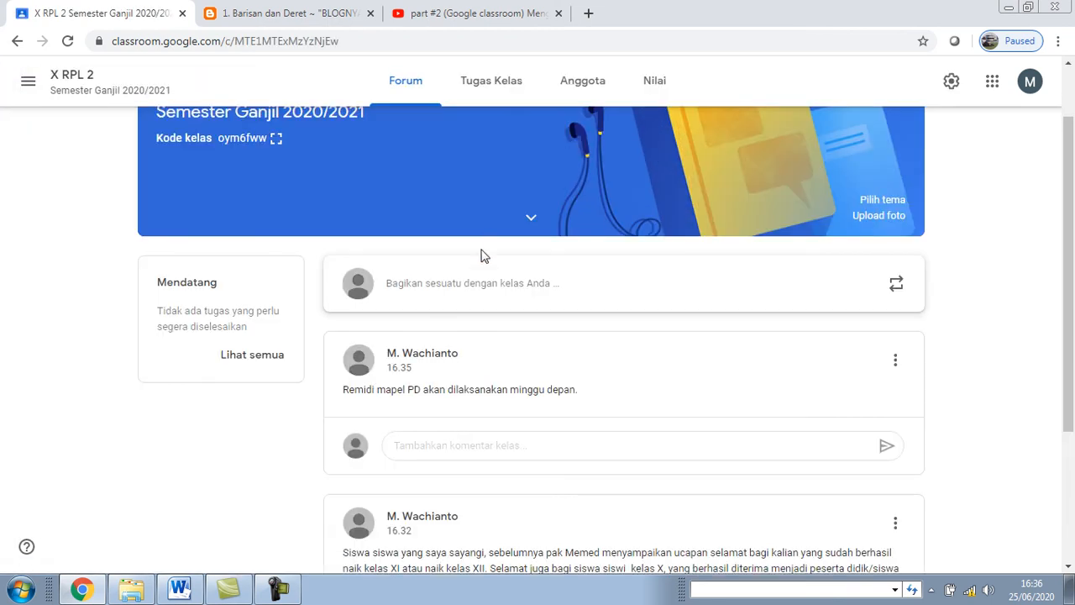
click(895, 361)
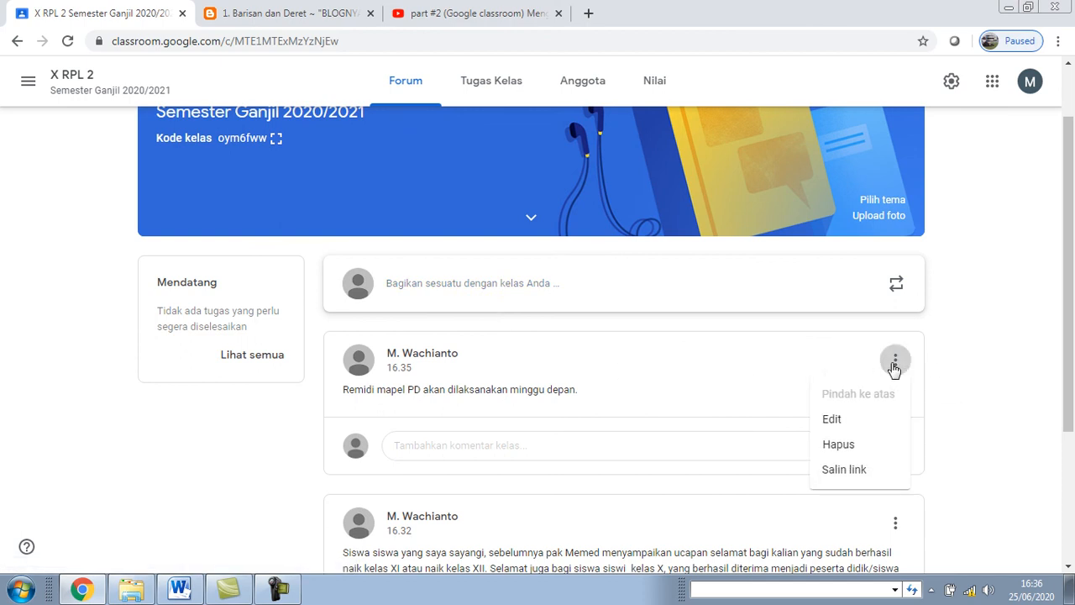
click(839, 448)
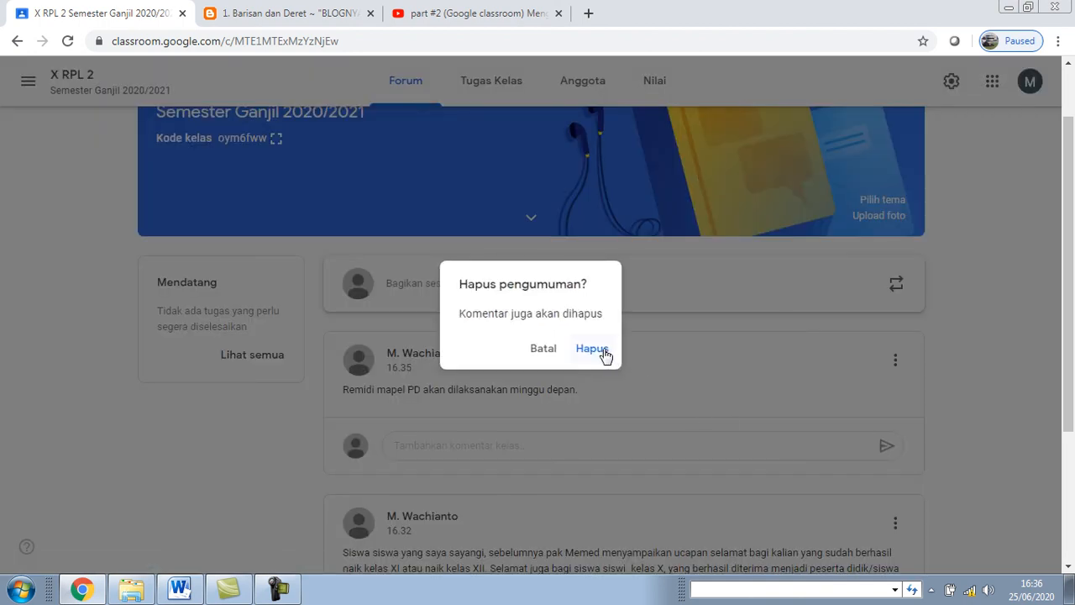
click(605, 355)
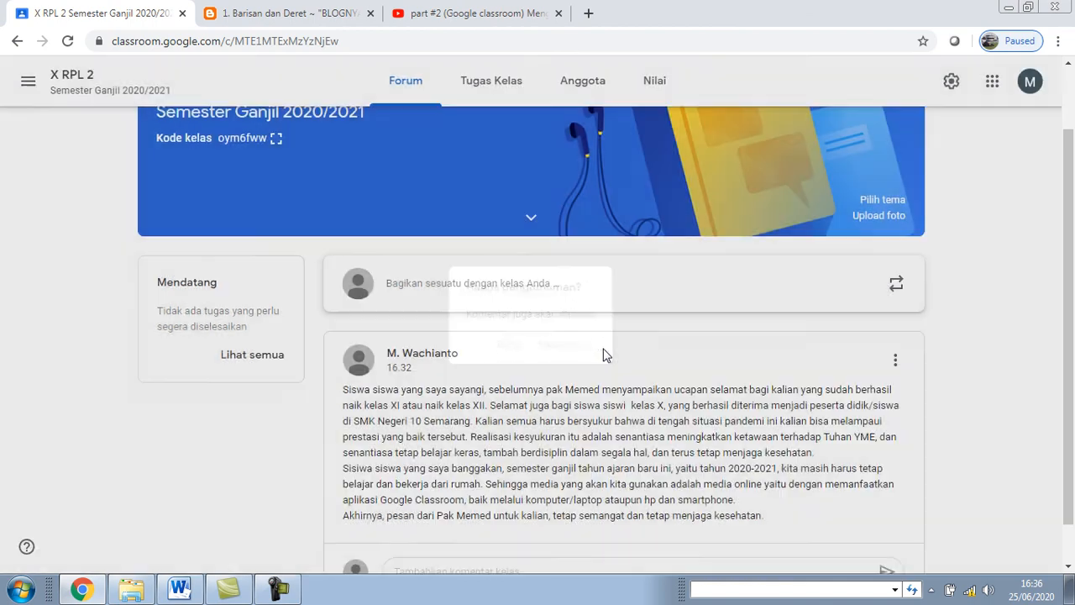
Leave the X RPL 2 forum and return to the overview of all classes
scroll(401, 257, up, 1)
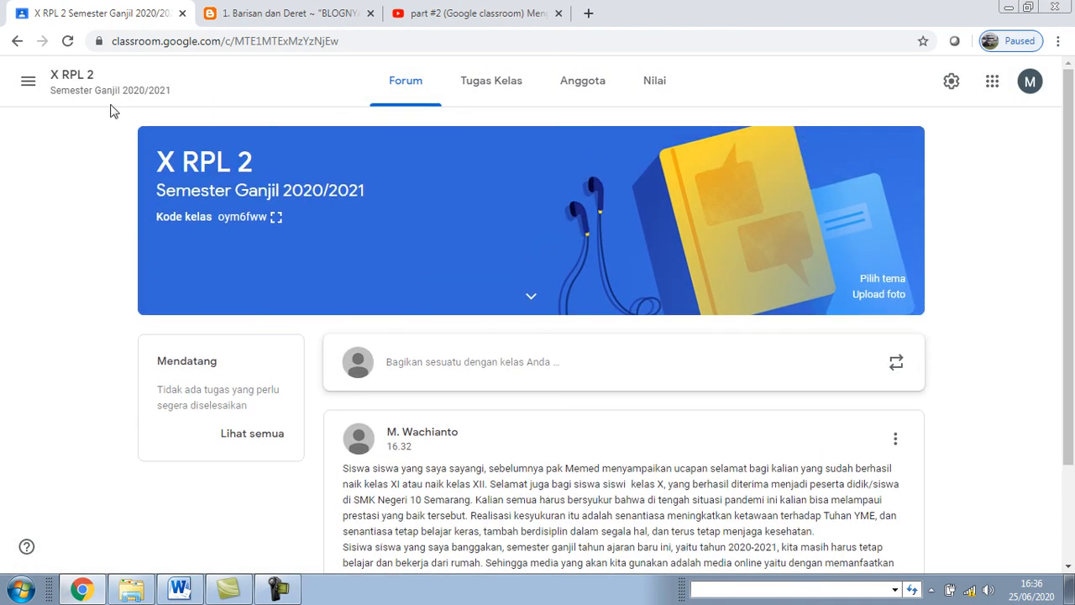
click(29, 79)
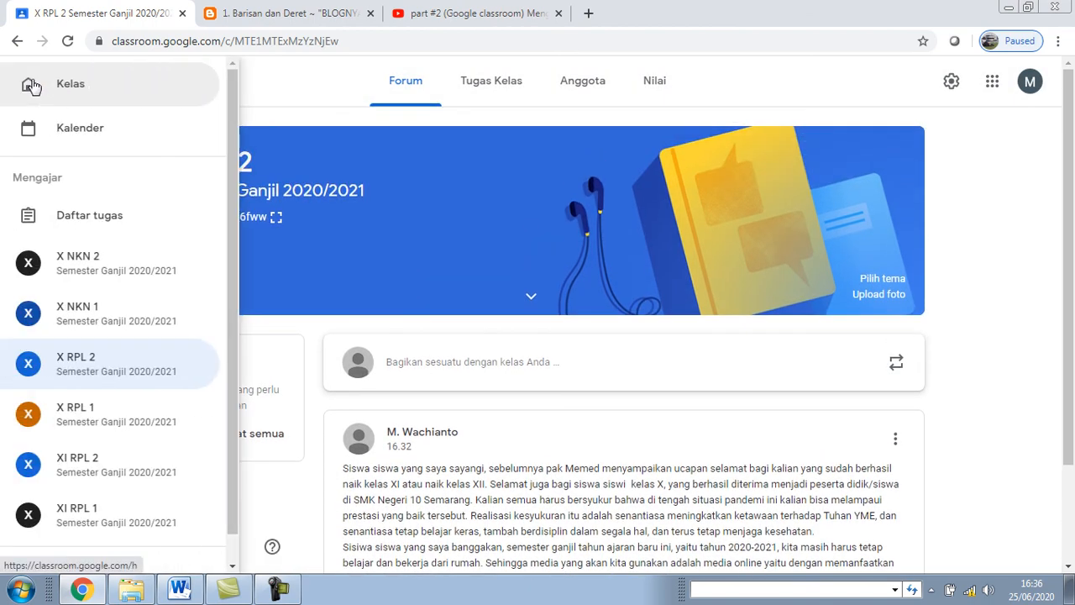
click(25, 87)
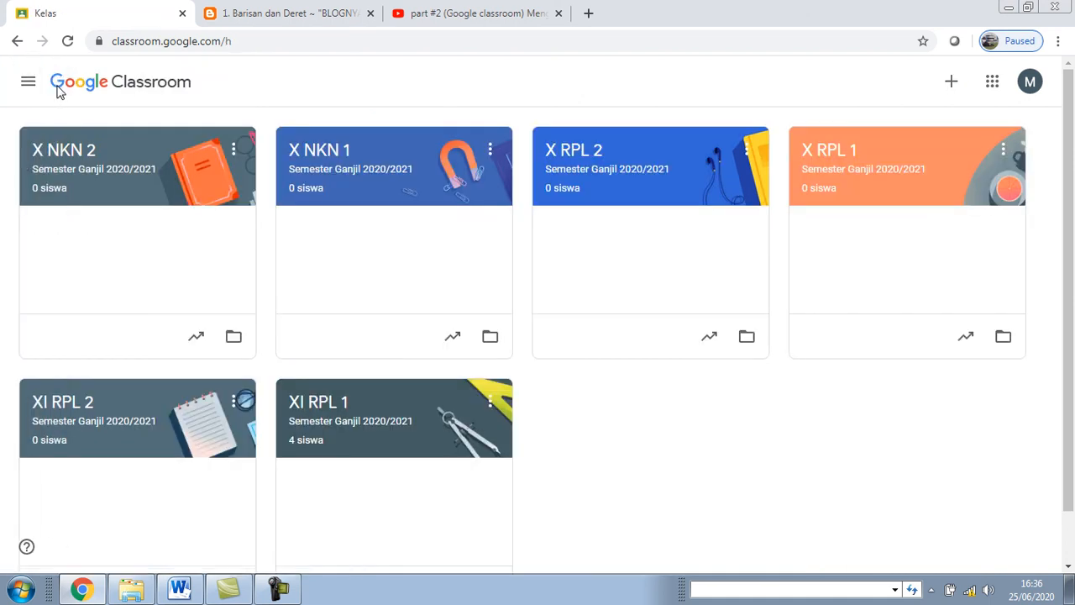